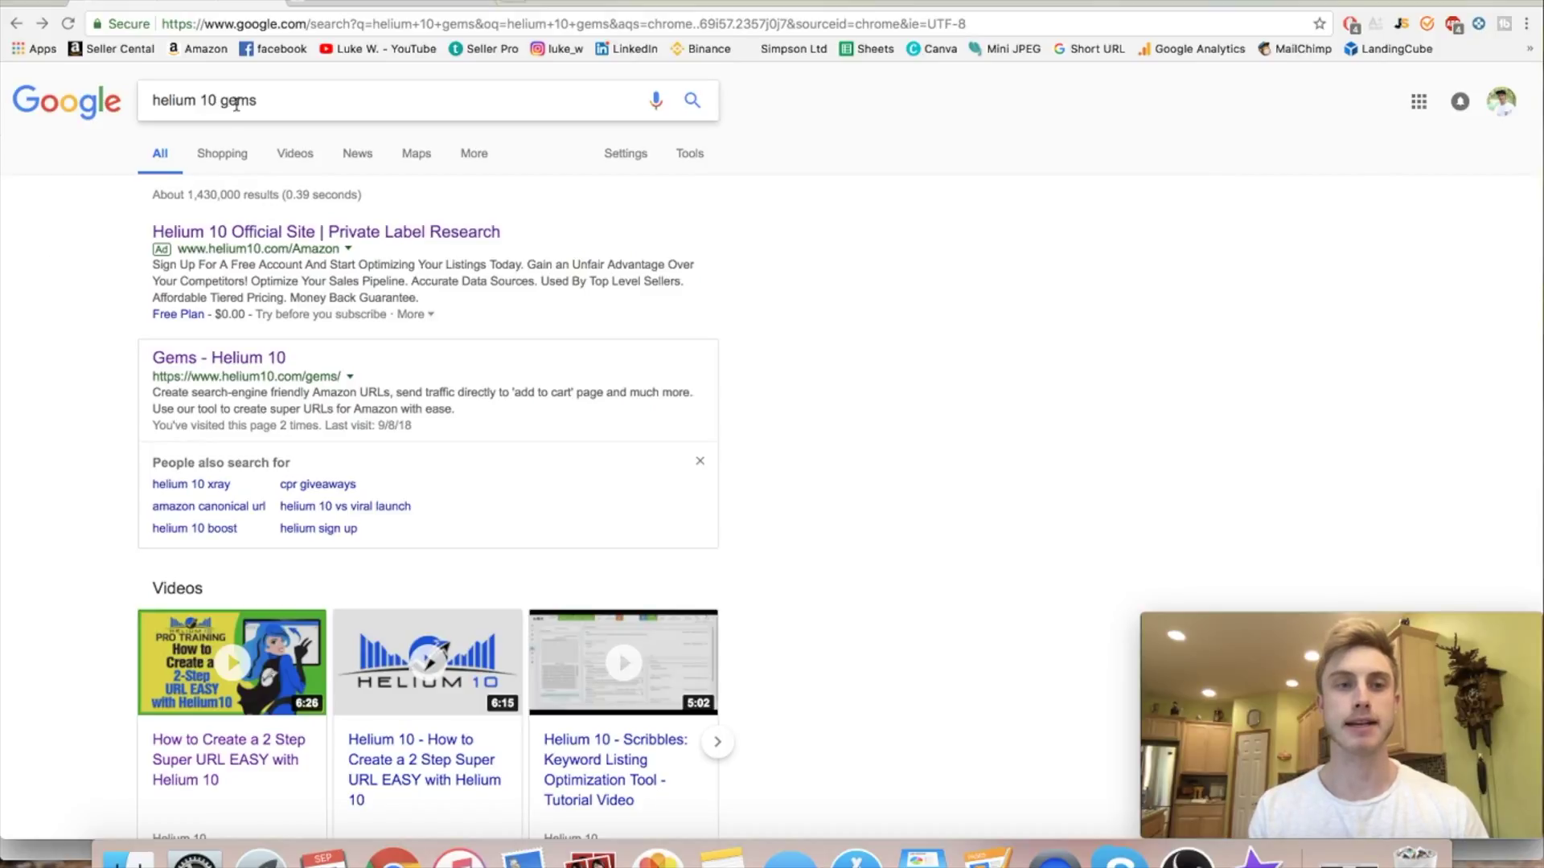
# Step: Open the 'Gems - Helium 10' result from the Google search for 'helium 10 gems'
pyautogui.click(225, 358)
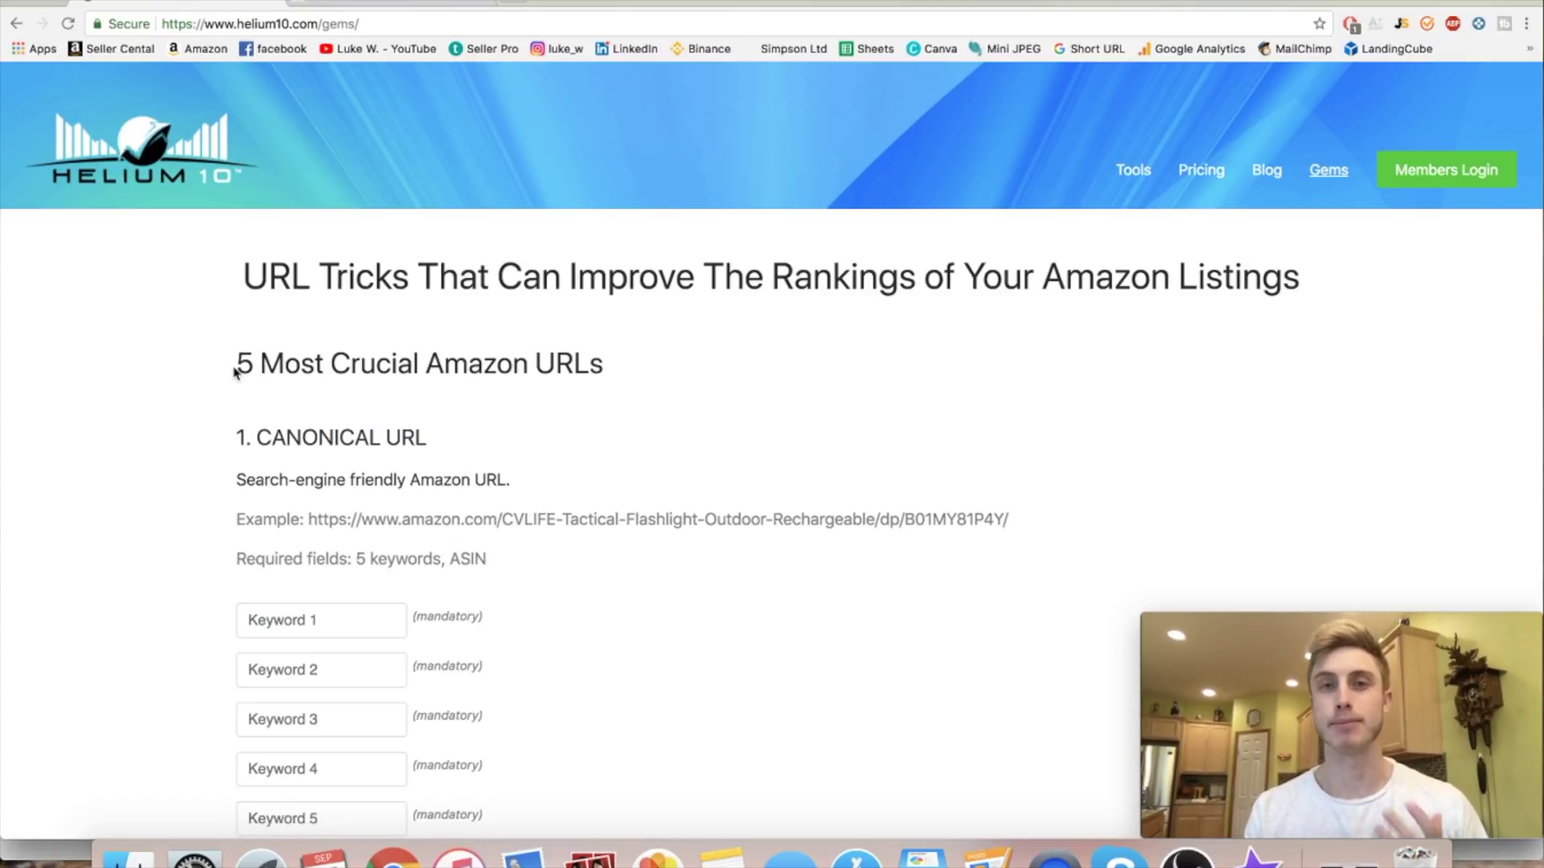
# Step: Bring section 4, 2-STEP VIA STOREFRONT, into view with its heading highlighted, then go to Amazon
pyautogui.scroll(-20, 234, 369)
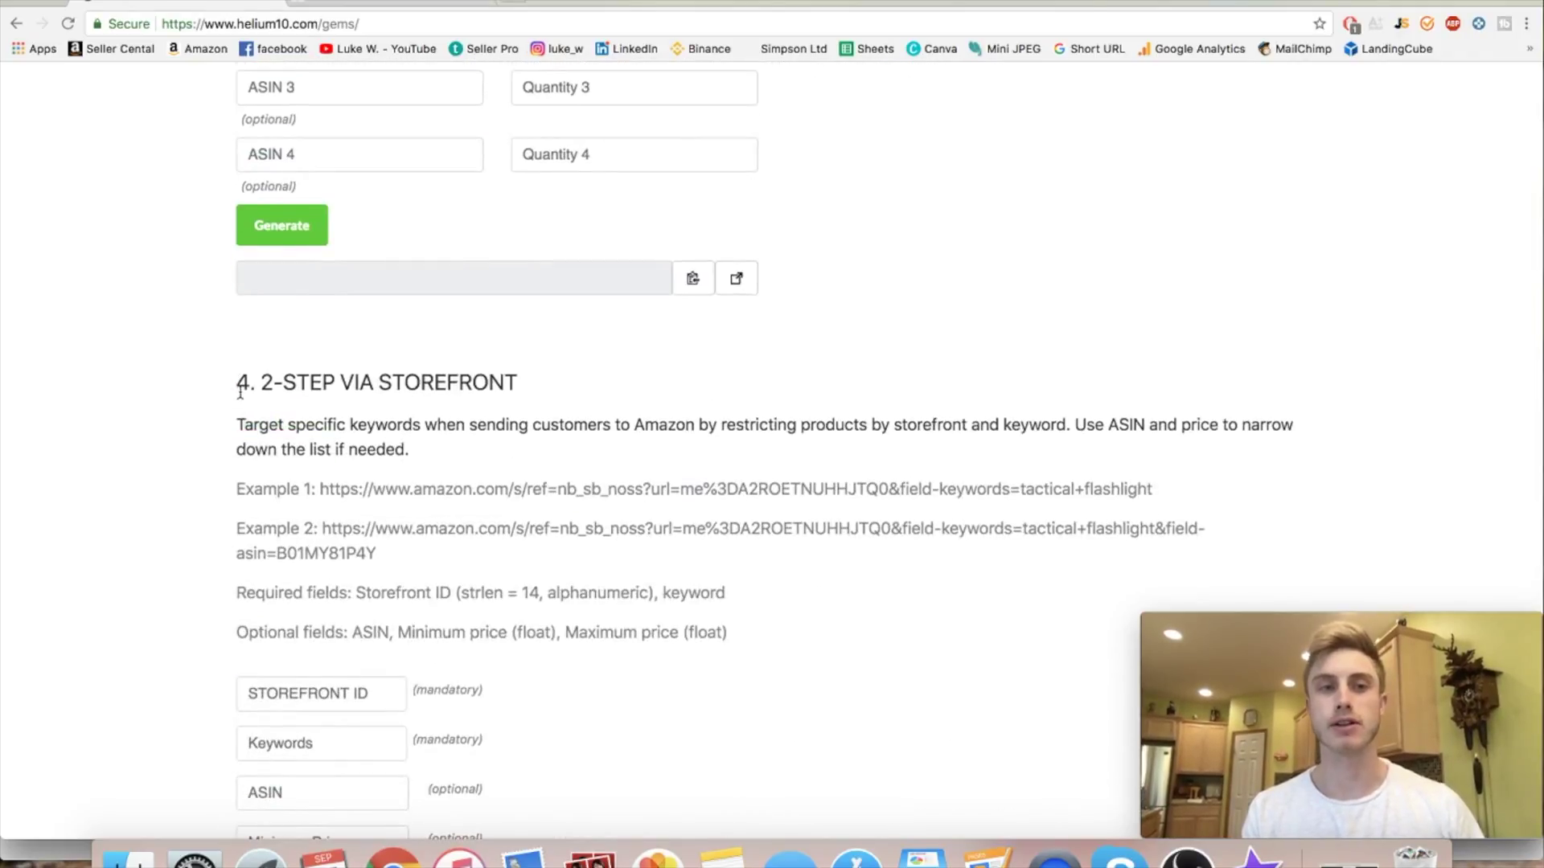
pyautogui.moveTo(262, 378); pyautogui.dragTo(519, 402)
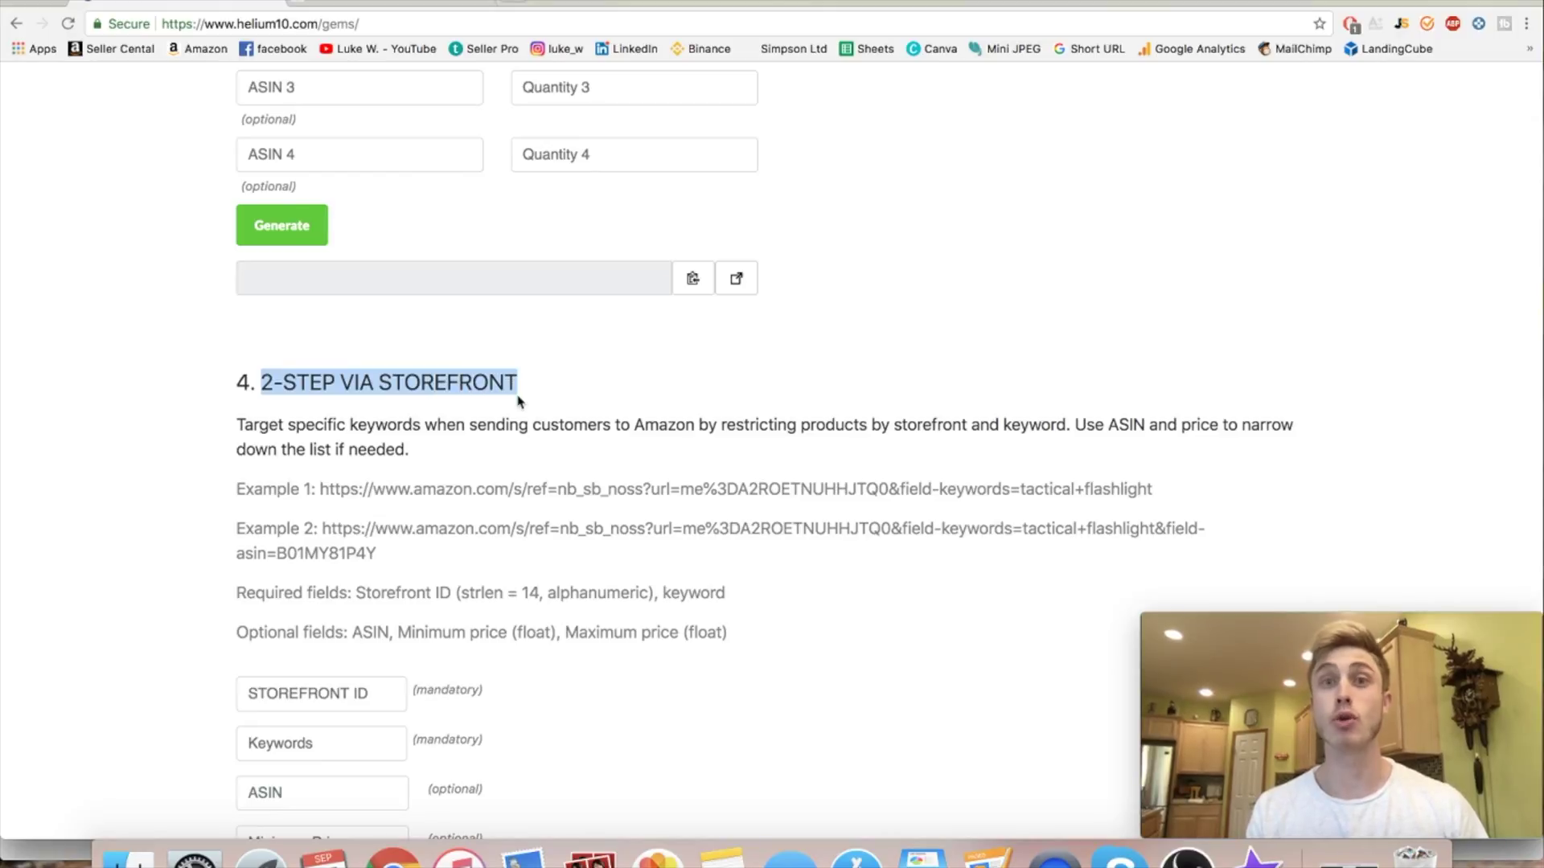
pyautogui.scroll(-3, 518, 403)
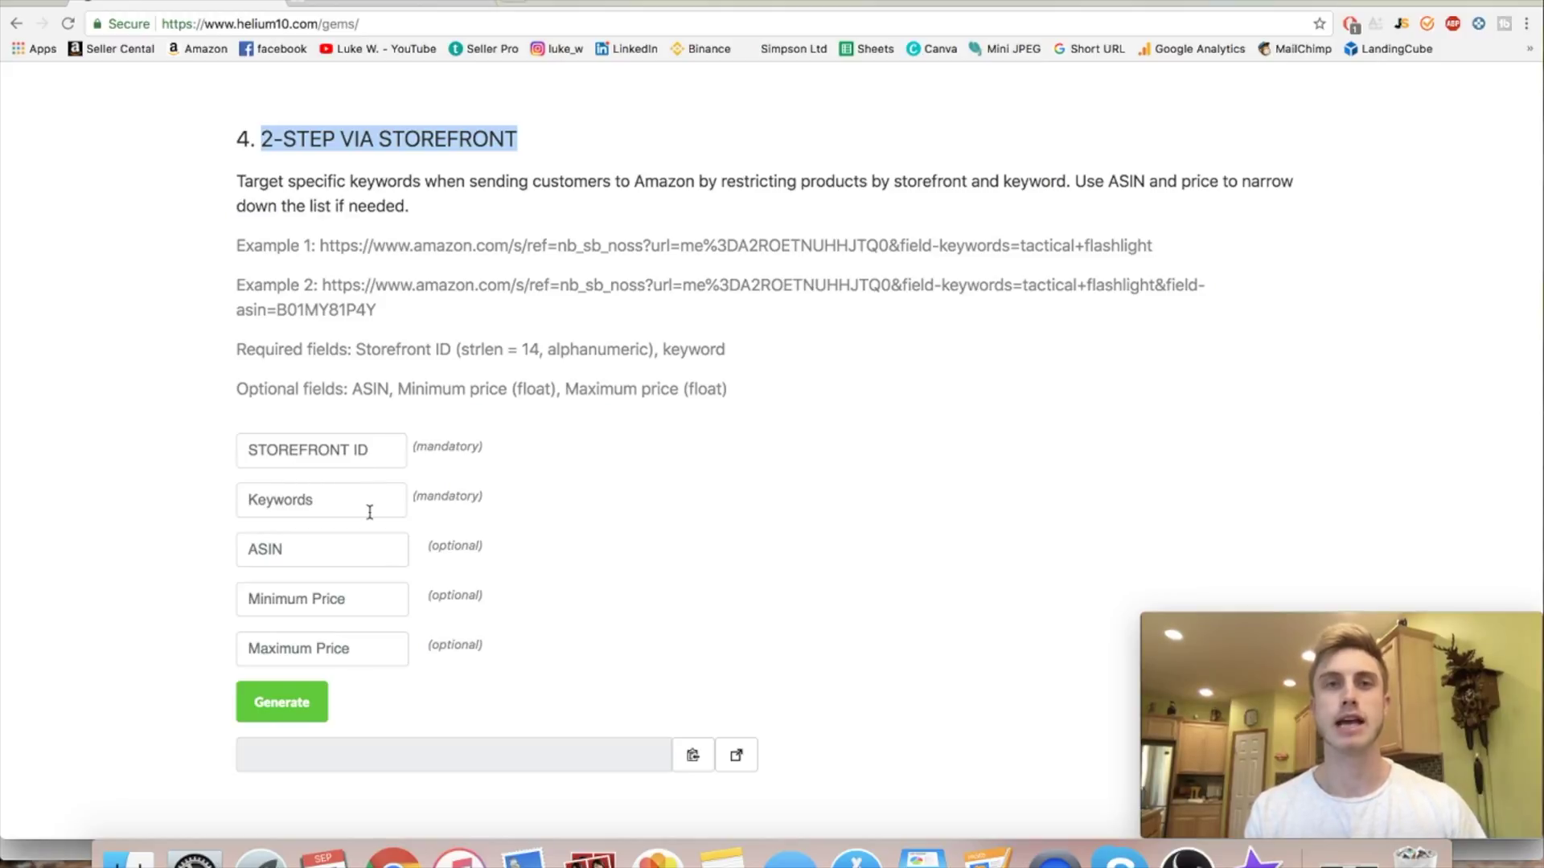
pyautogui.click(405, 4)
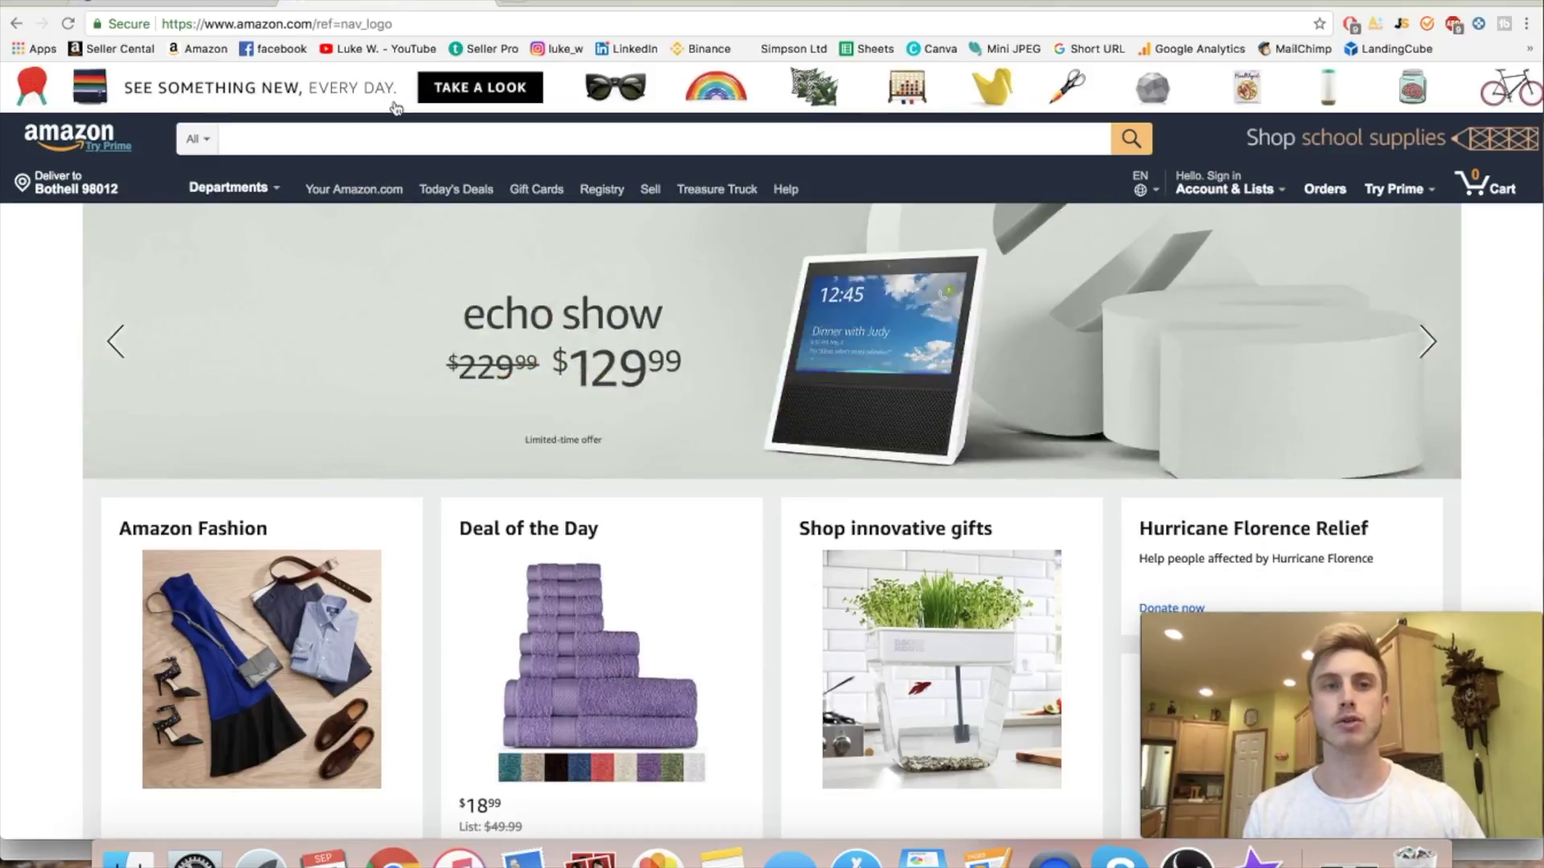
# Step: Search Amazon for 'led dog leash' and open the Blazin' Safety LED Dog Leash listing
pyautogui.click(340, 144)
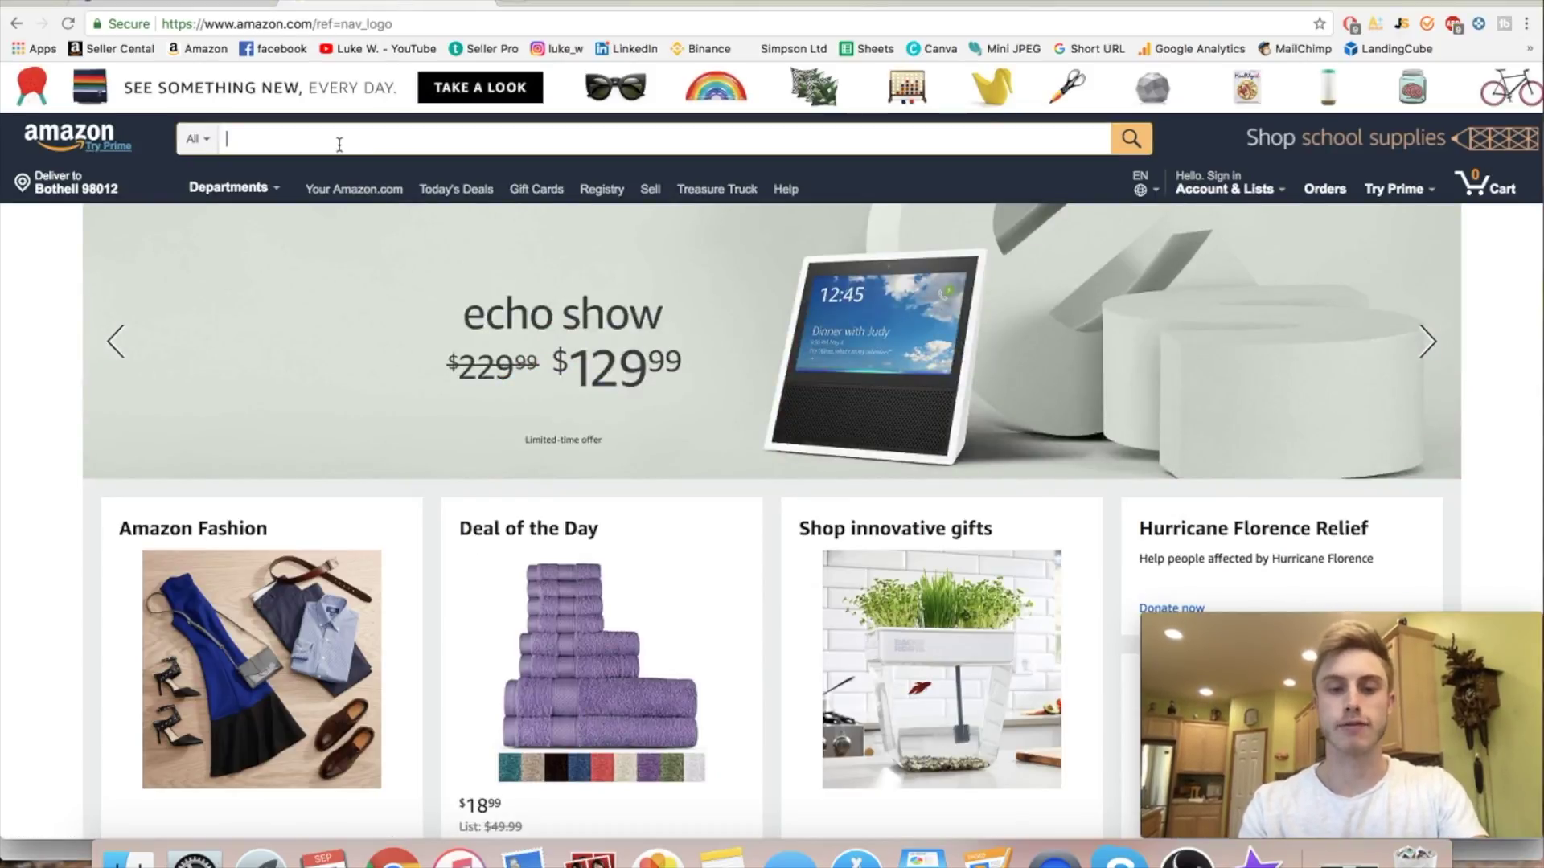
pyautogui.write('led dog leash')
pyautogui.press('Return')
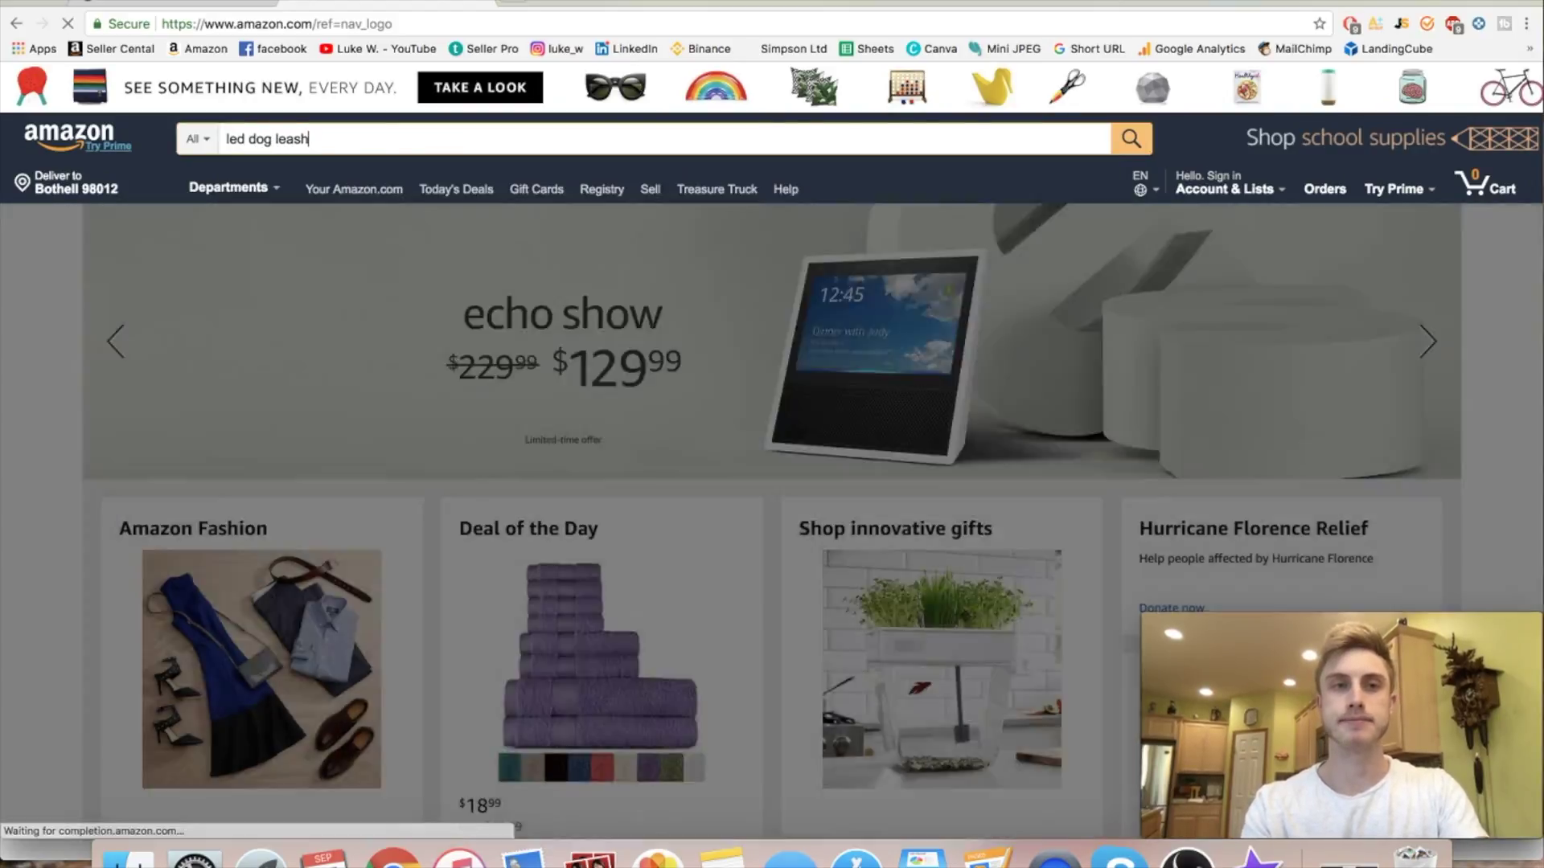
pyautogui.scroll(-5, 614, 551)
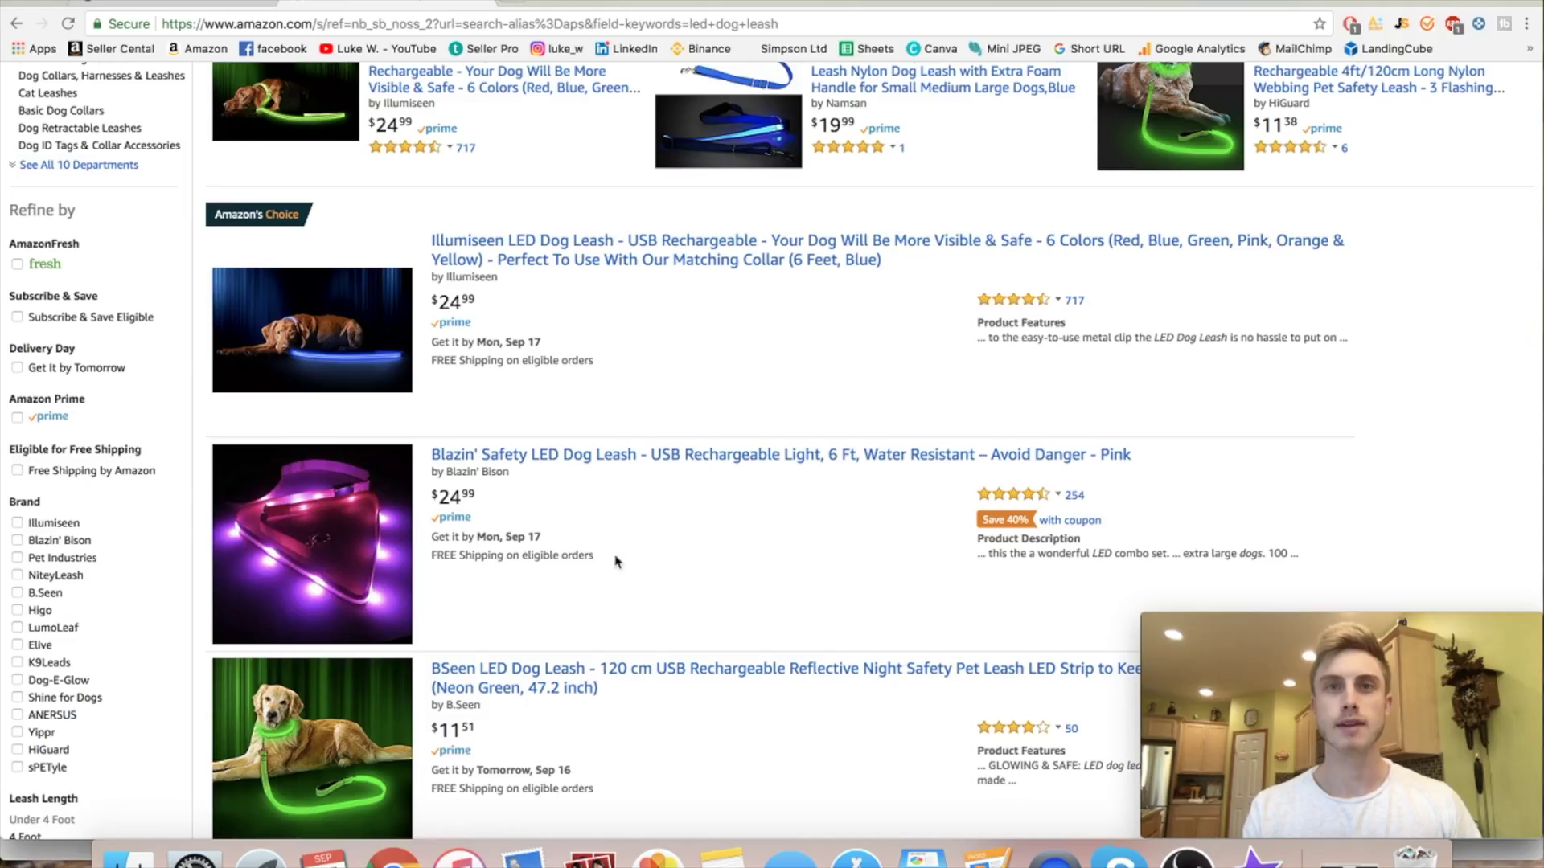
pyautogui.click(594, 456)
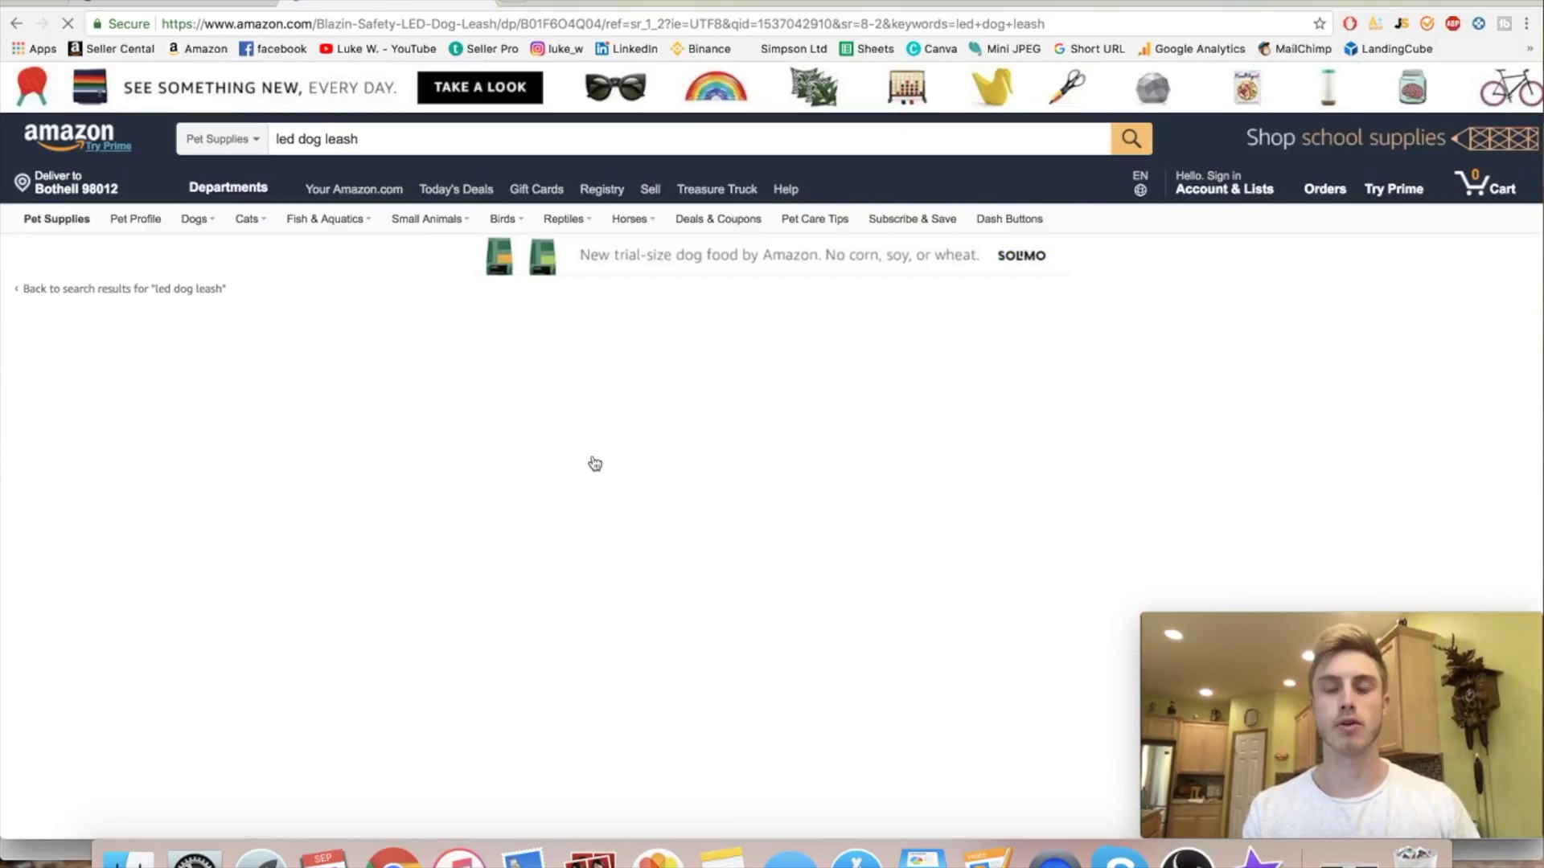
# Step: Open the leash's seller page, Yuroga, from the Sold by link
pyautogui.scroll(-1, 799, 450)
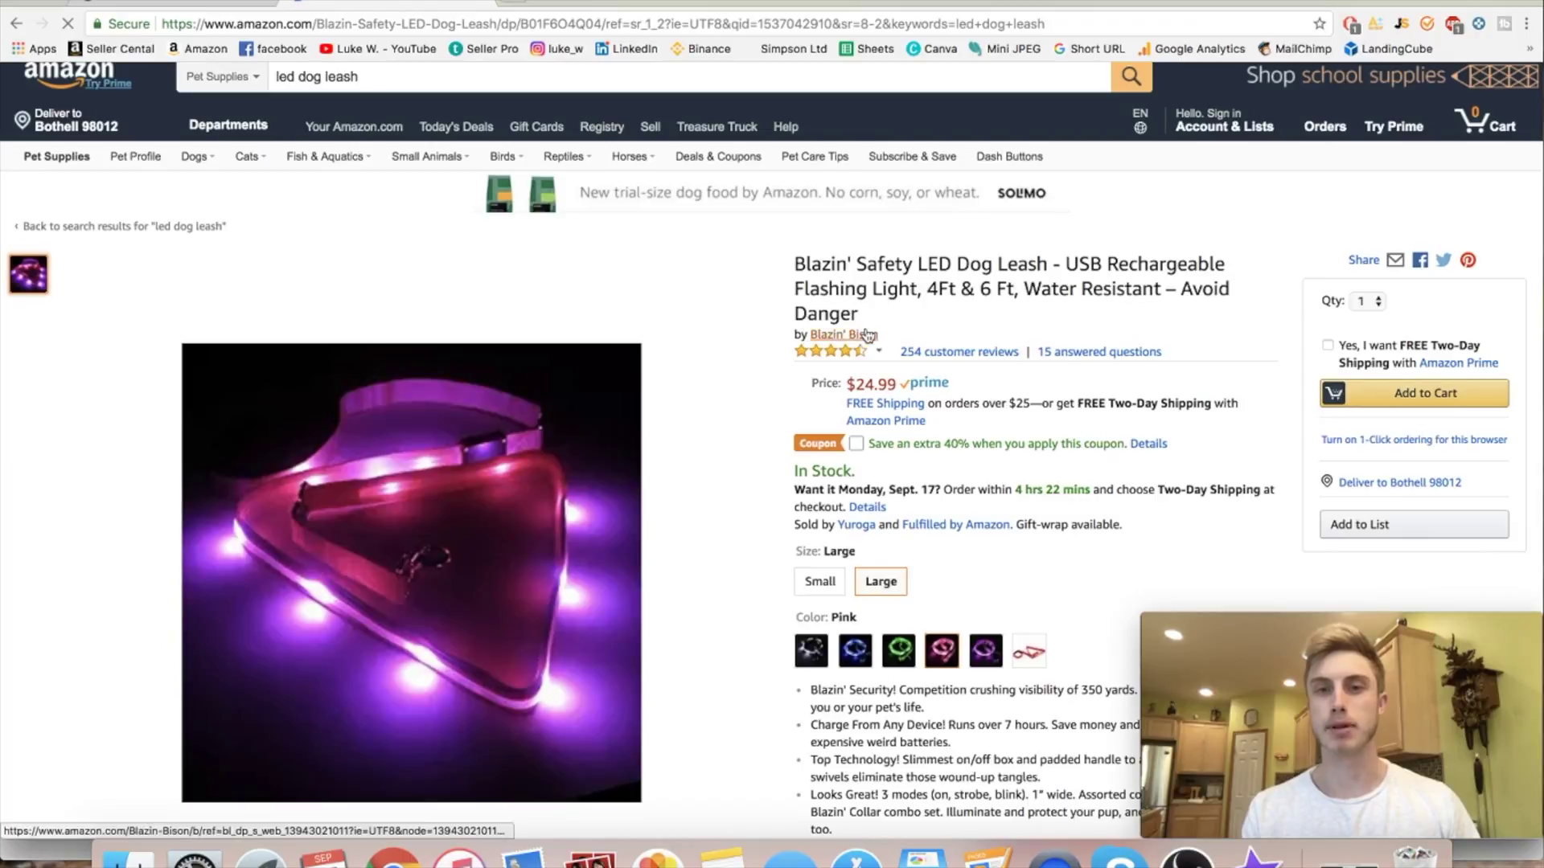
pyautogui.scroll(-2, 869, 335)
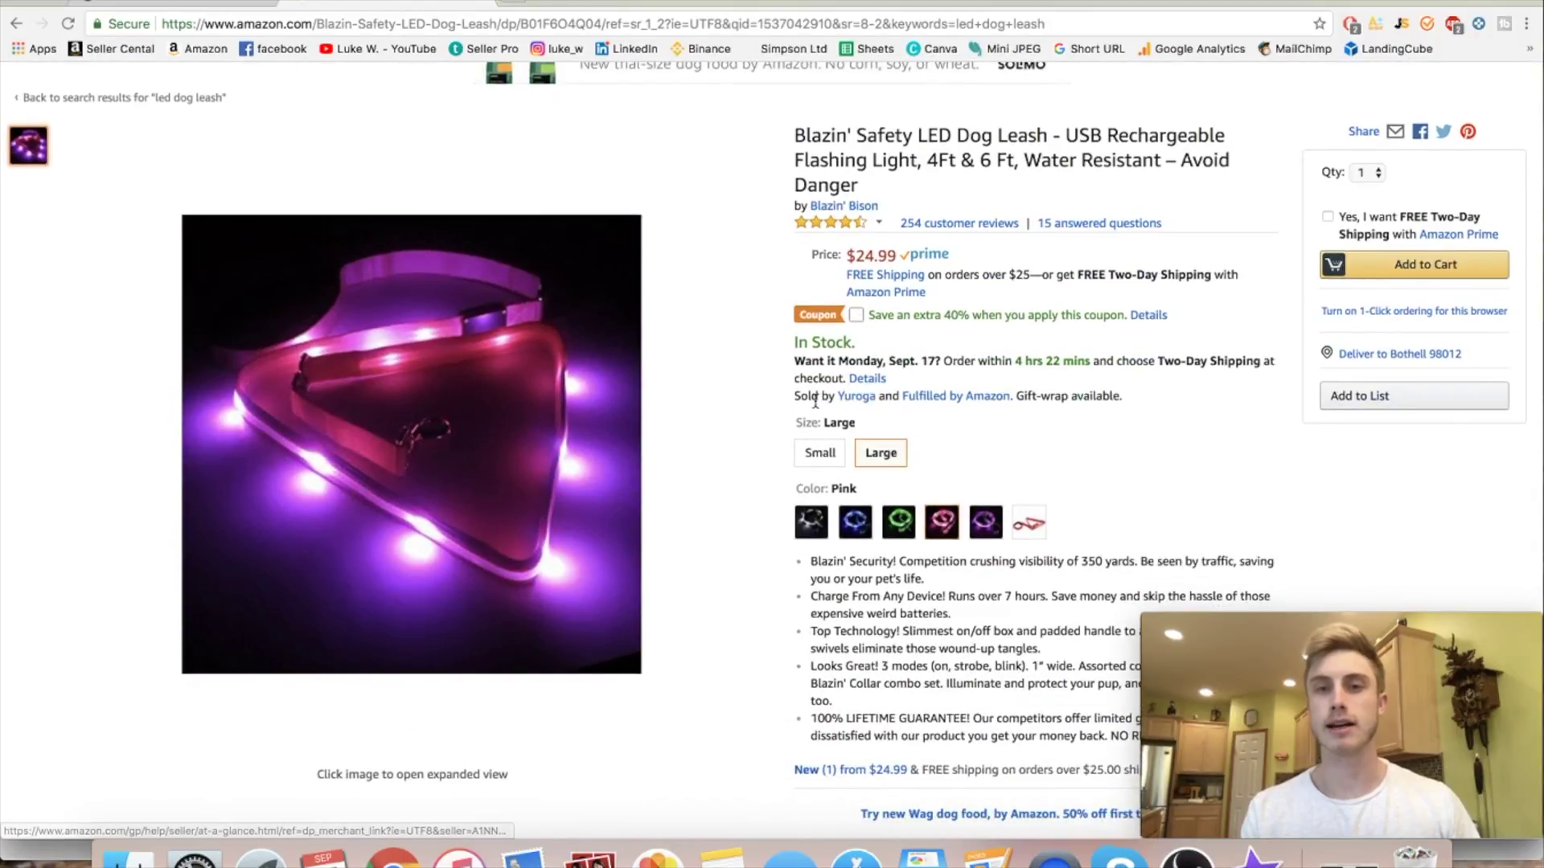
pyautogui.moveTo(793, 398); pyautogui.dragTo(865, 406)
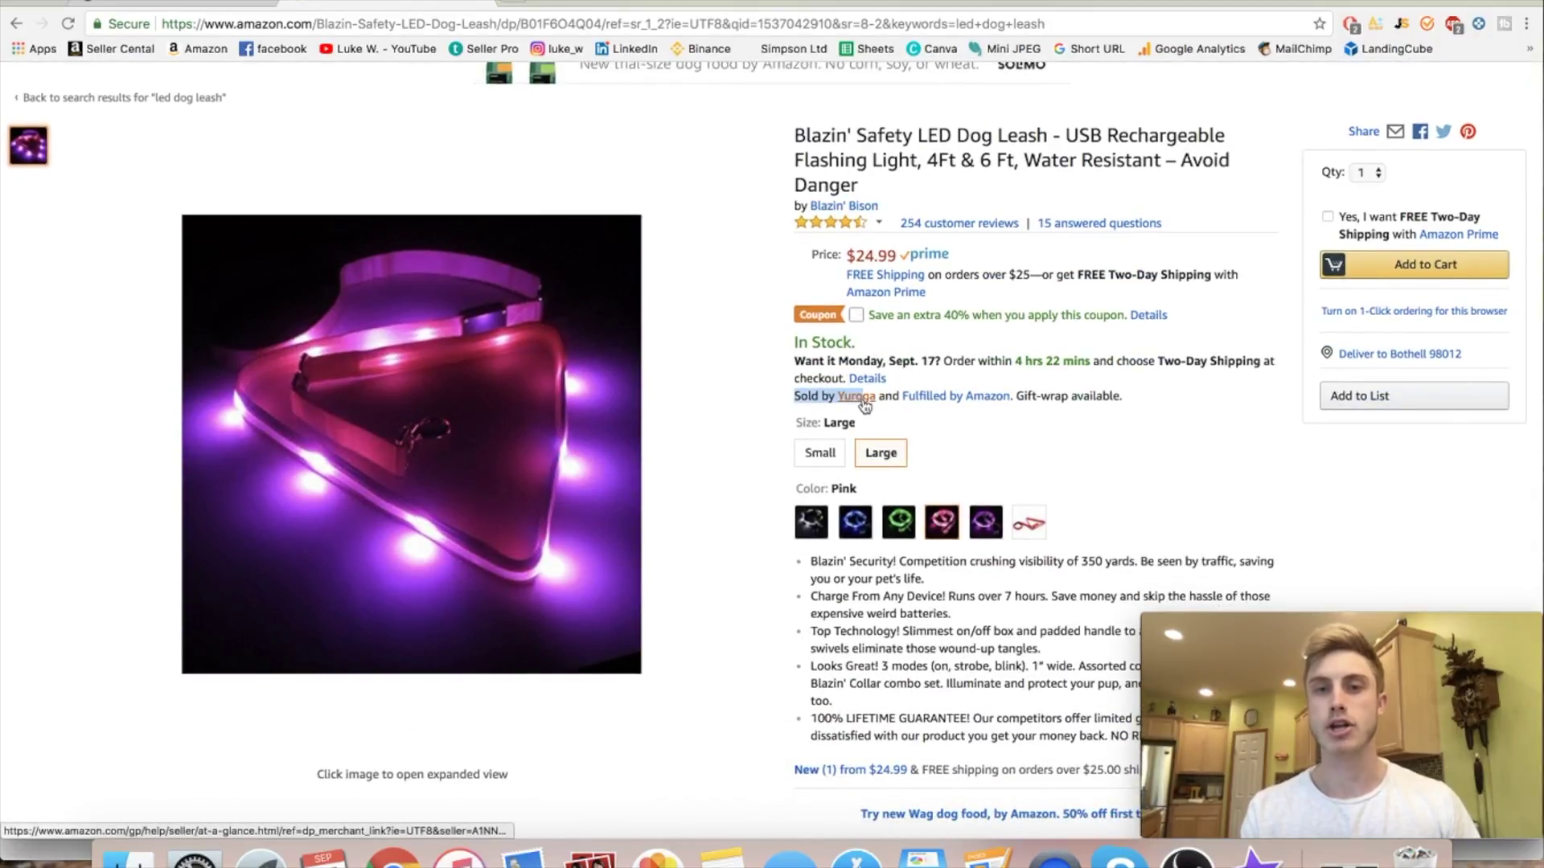
pyautogui.click(864, 402)
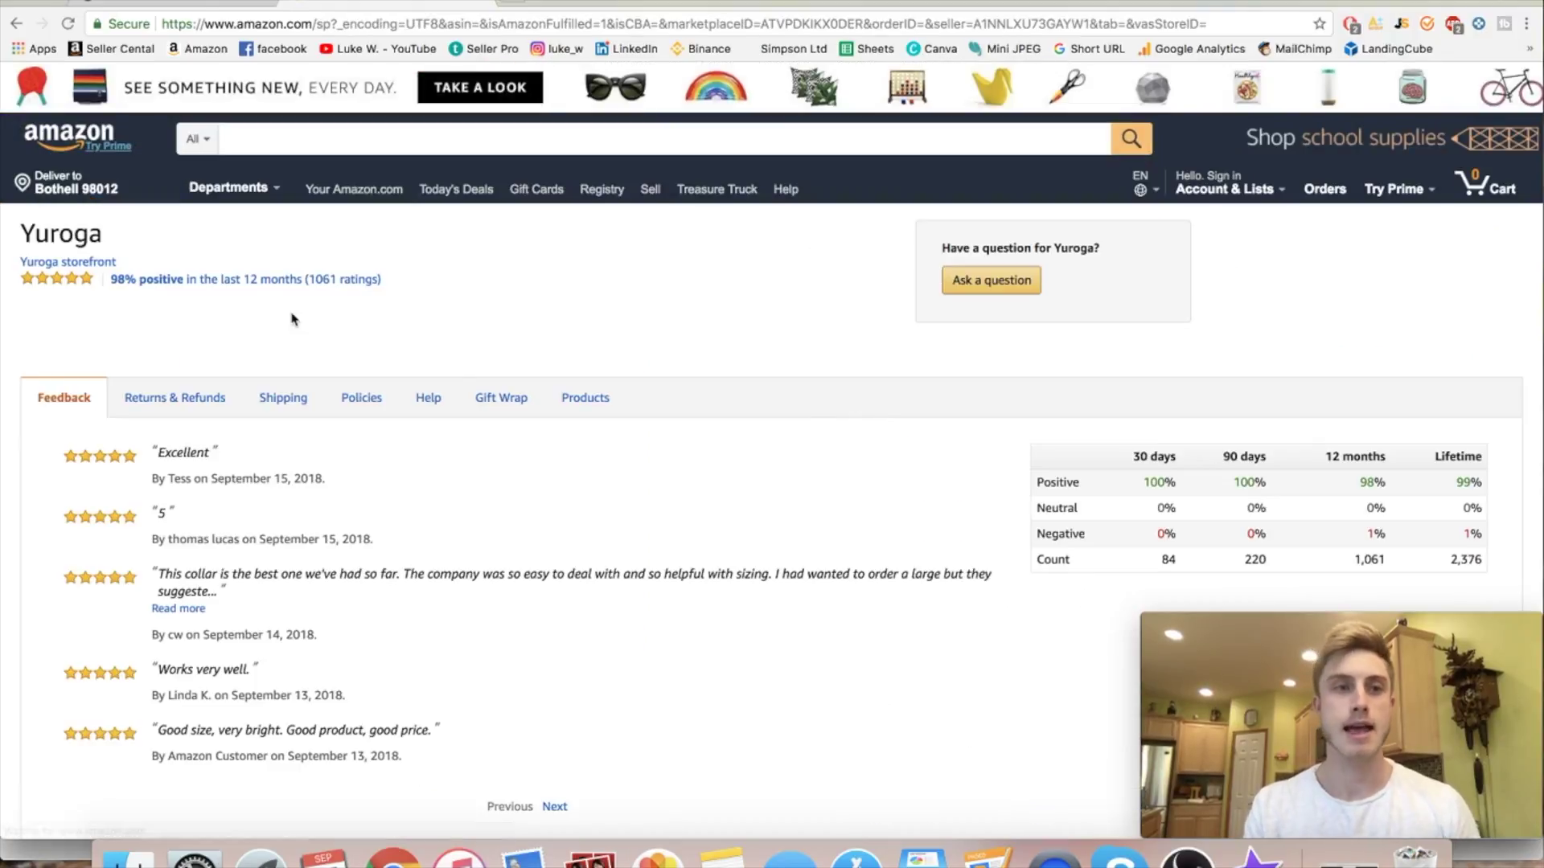
# Step: Browse the Yuroga storefront's 7 products, then return to Helium 10 Gems
pyautogui.click(74, 269)
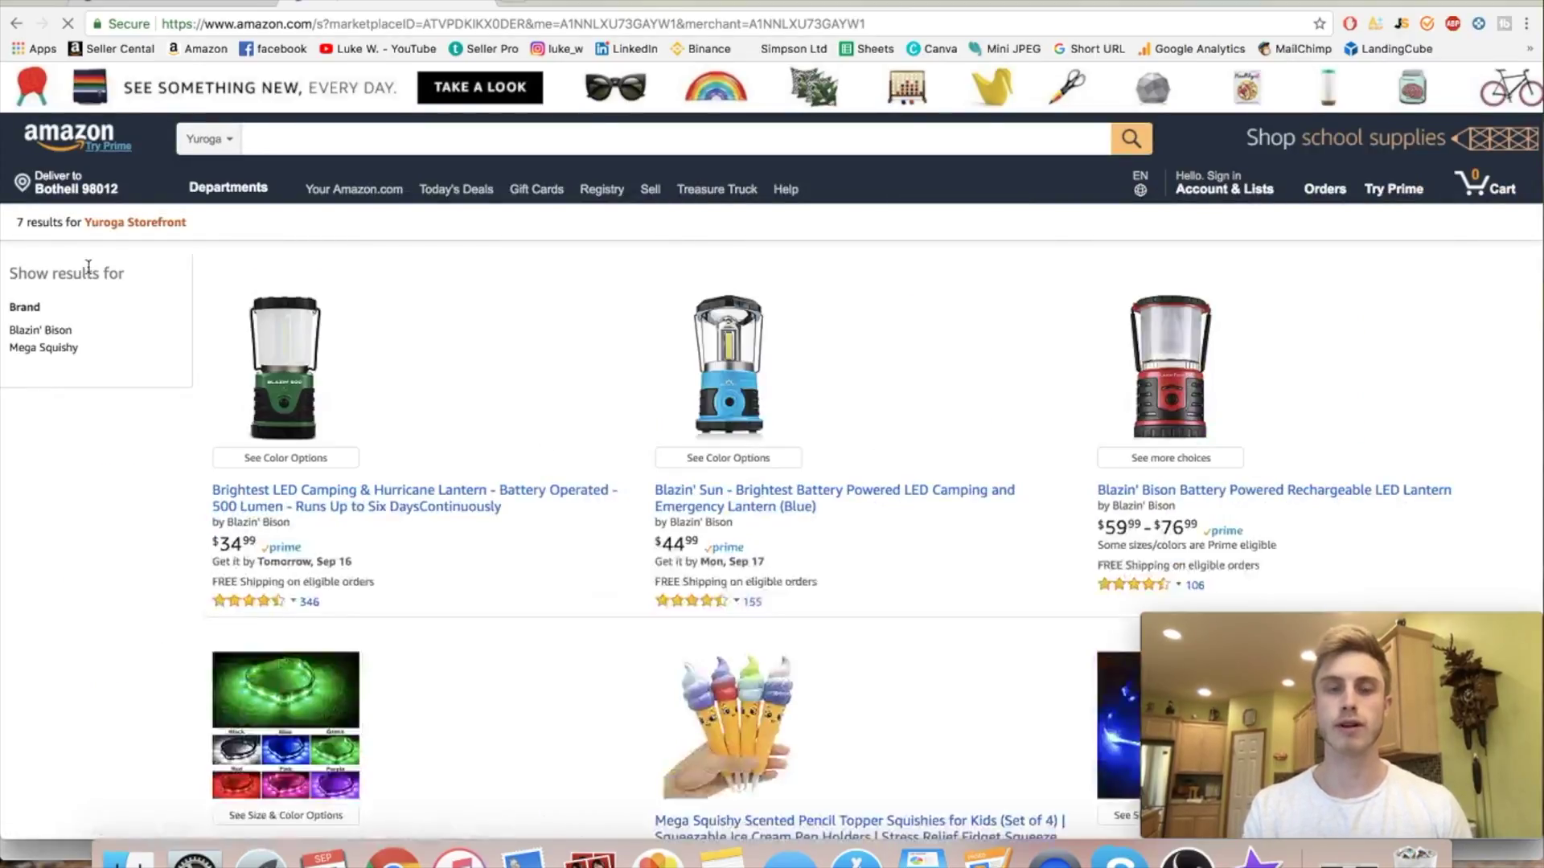
pyautogui.scroll(-5, 448, 458)
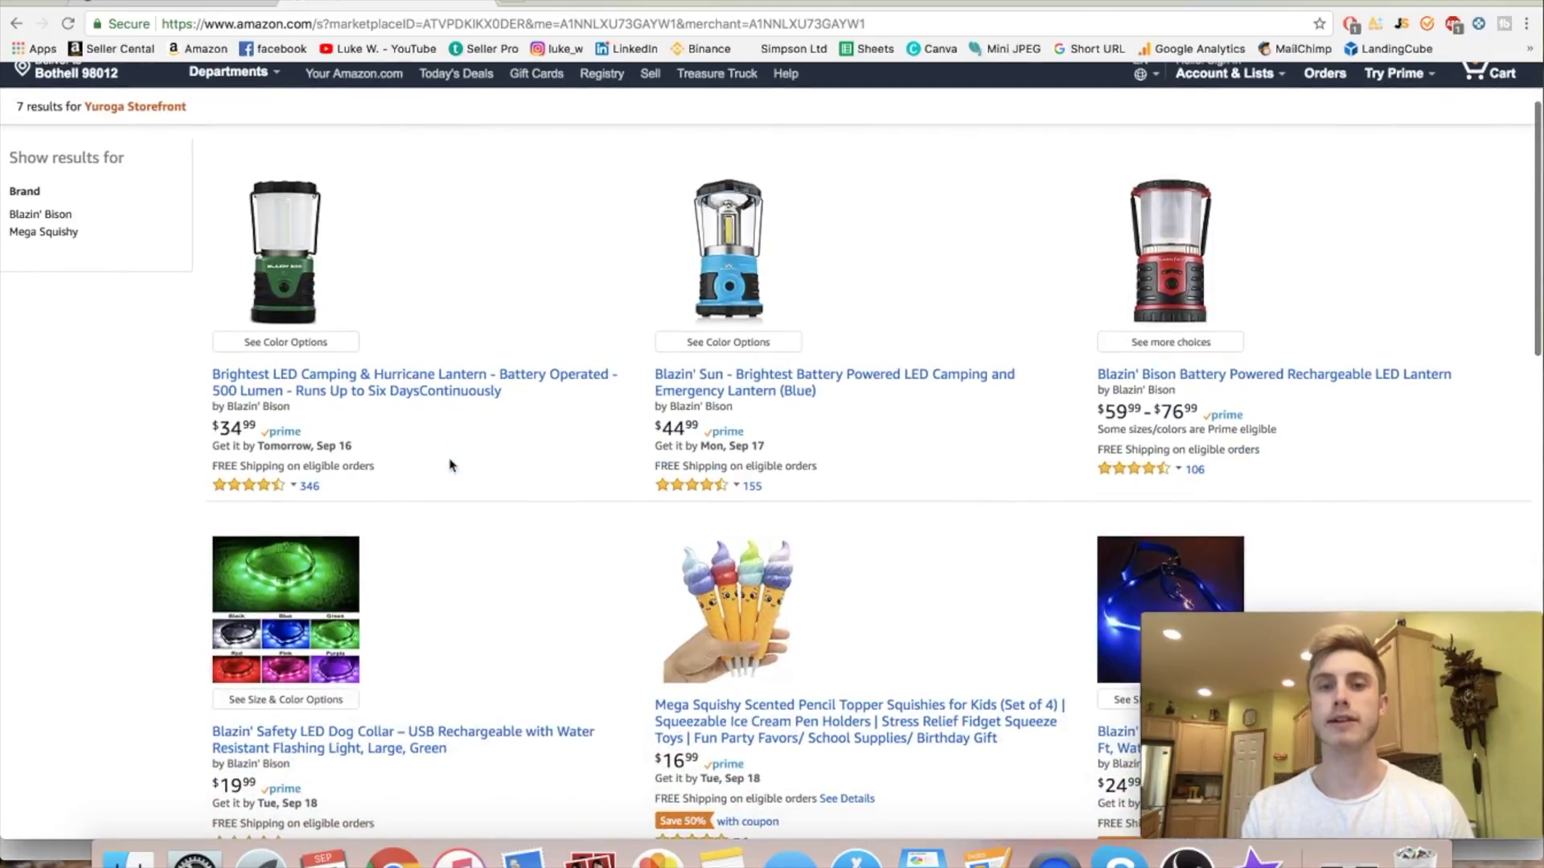
pyautogui.scroll(-4, 450, 464)
pyautogui.scroll(4, 450, 465)
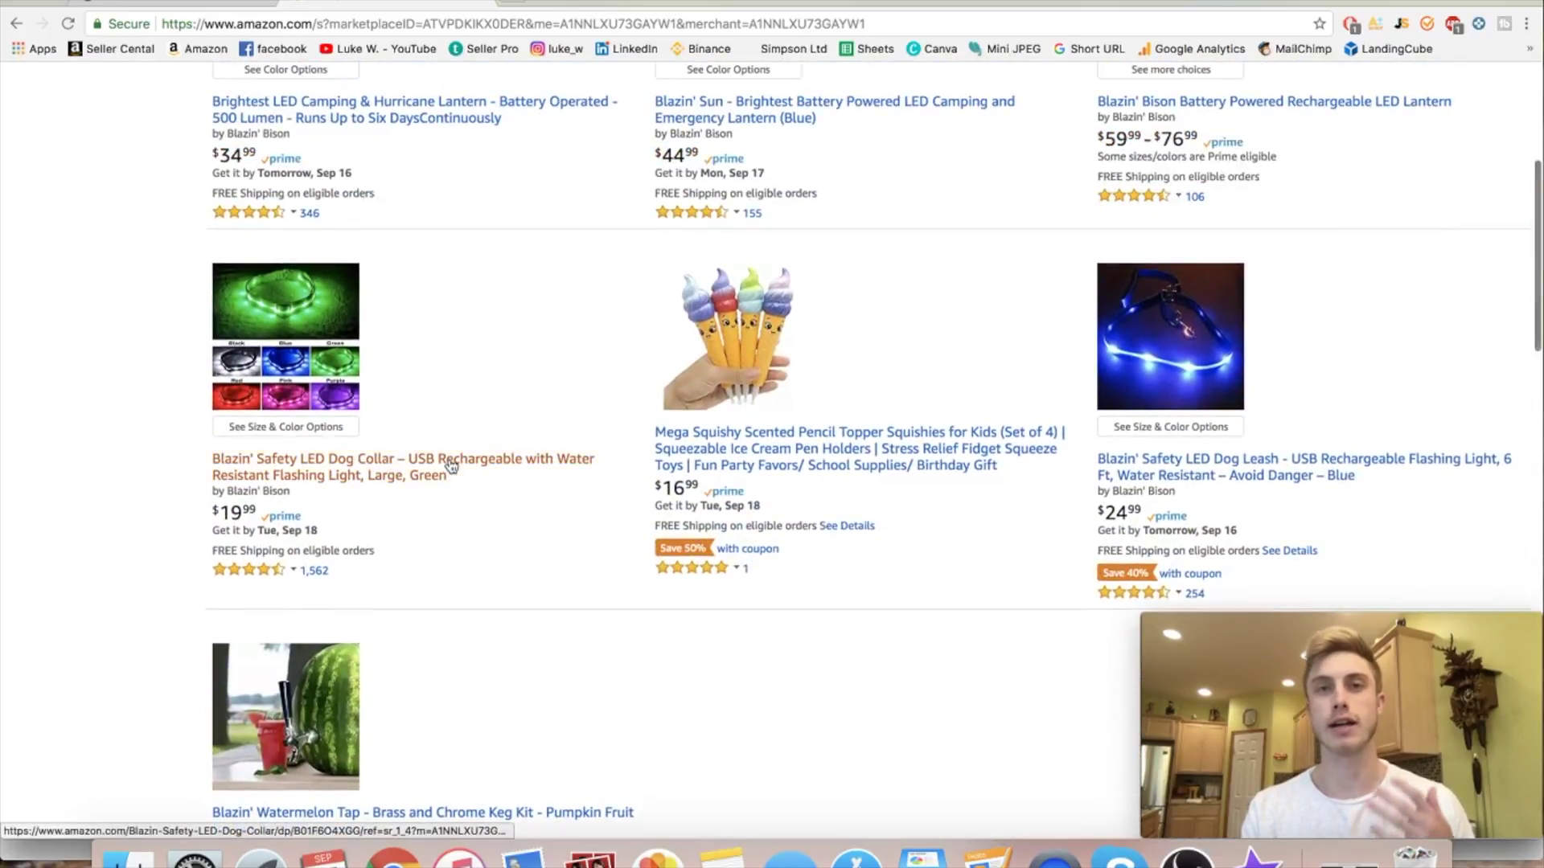
pyautogui.scroll(2, 450, 464)
pyautogui.scroll(-3, 450, 465)
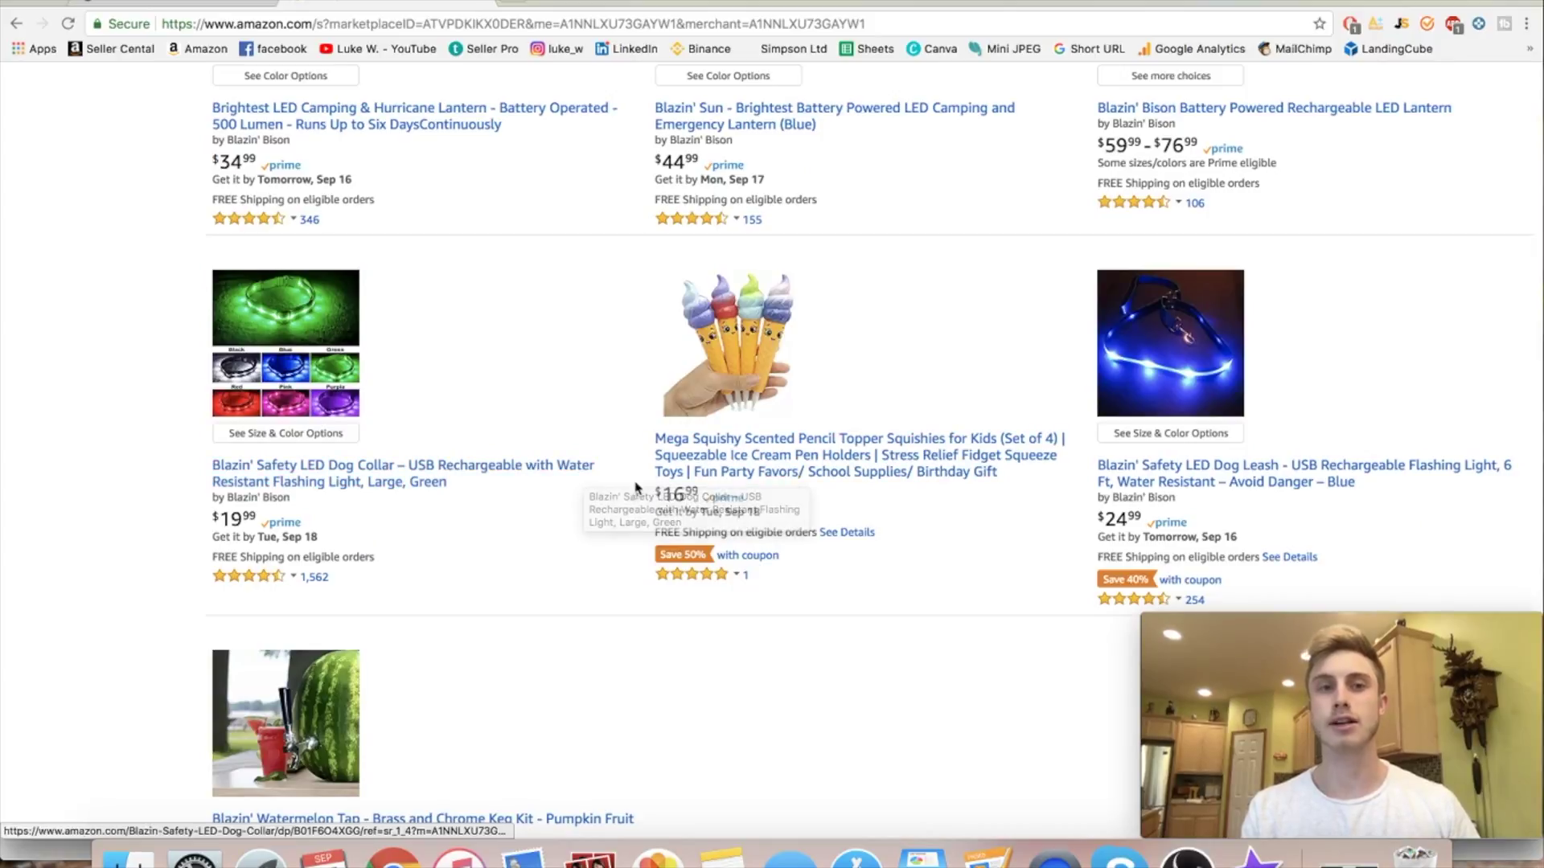
pyautogui.scroll(6, 644, 476)
pyautogui.scroll(-3, 828, 648)
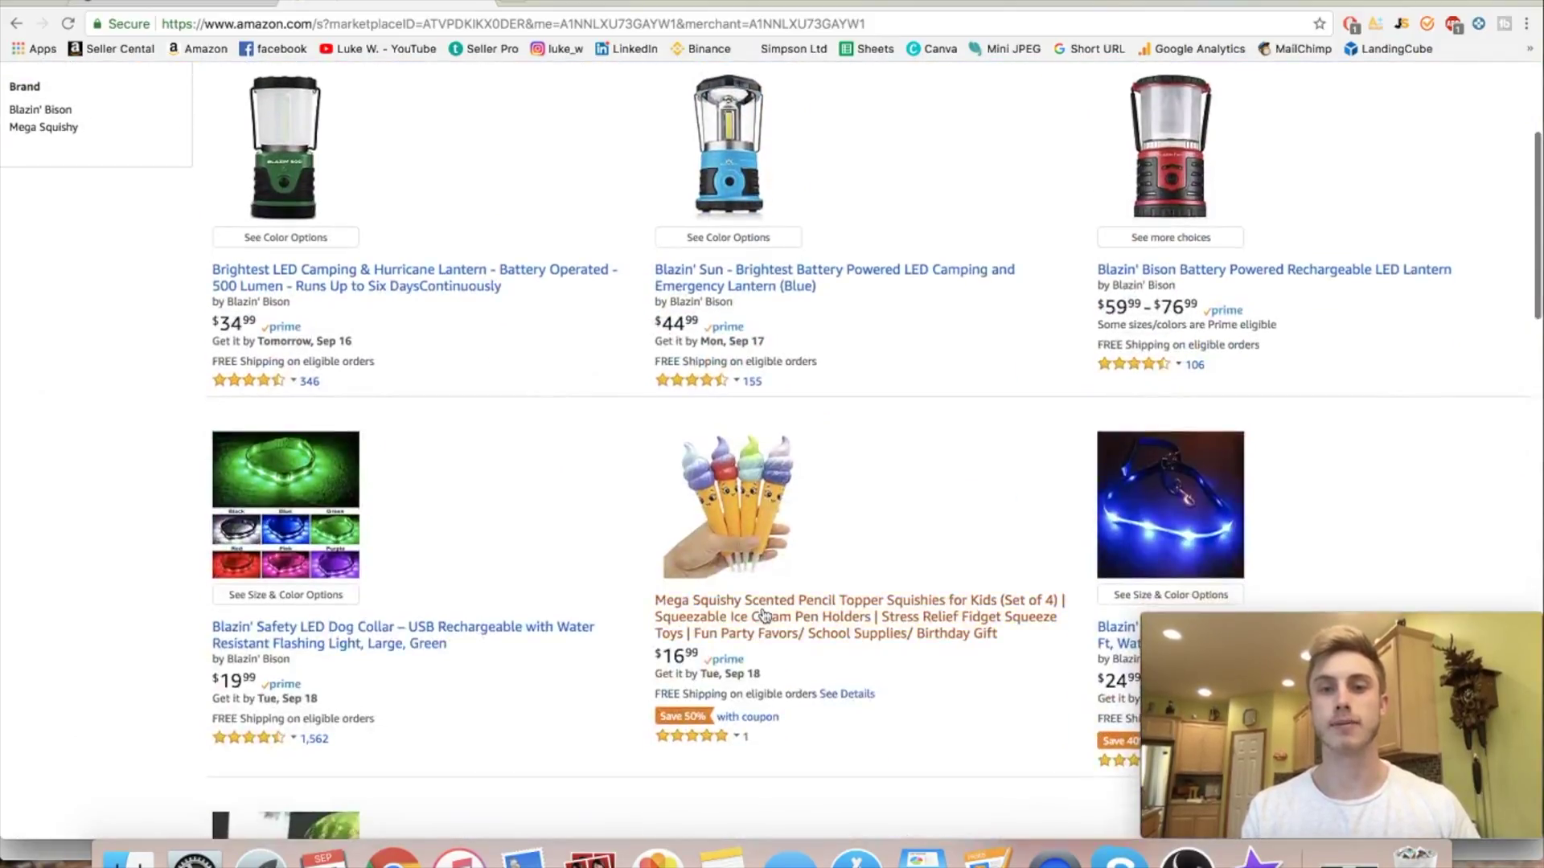
pyautogui.scroll(-2, 989, 627)
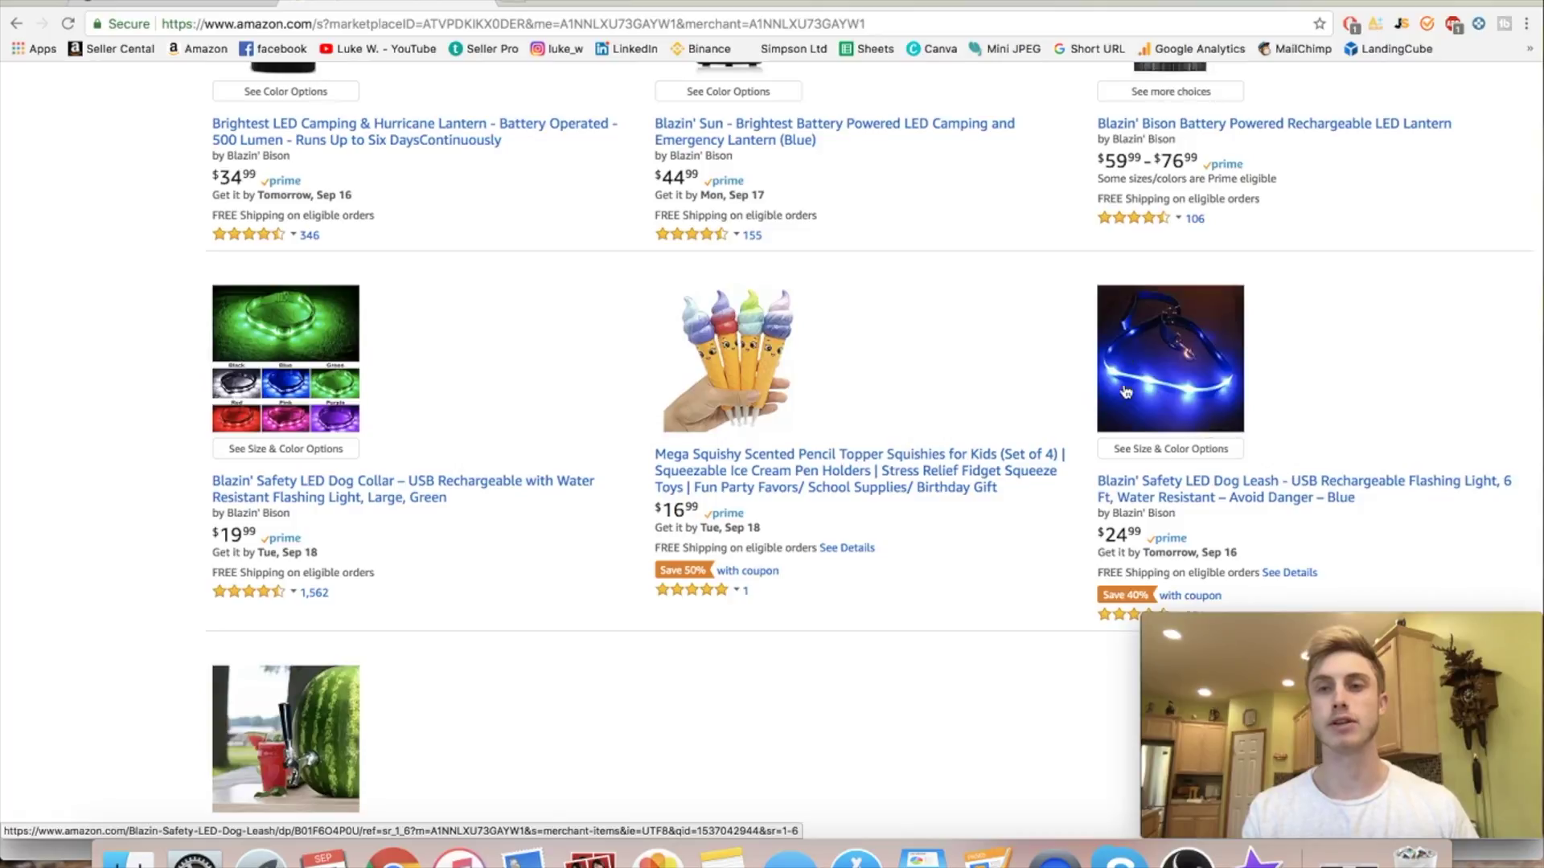
pyautogui.scroll(-1, 1203, 387)
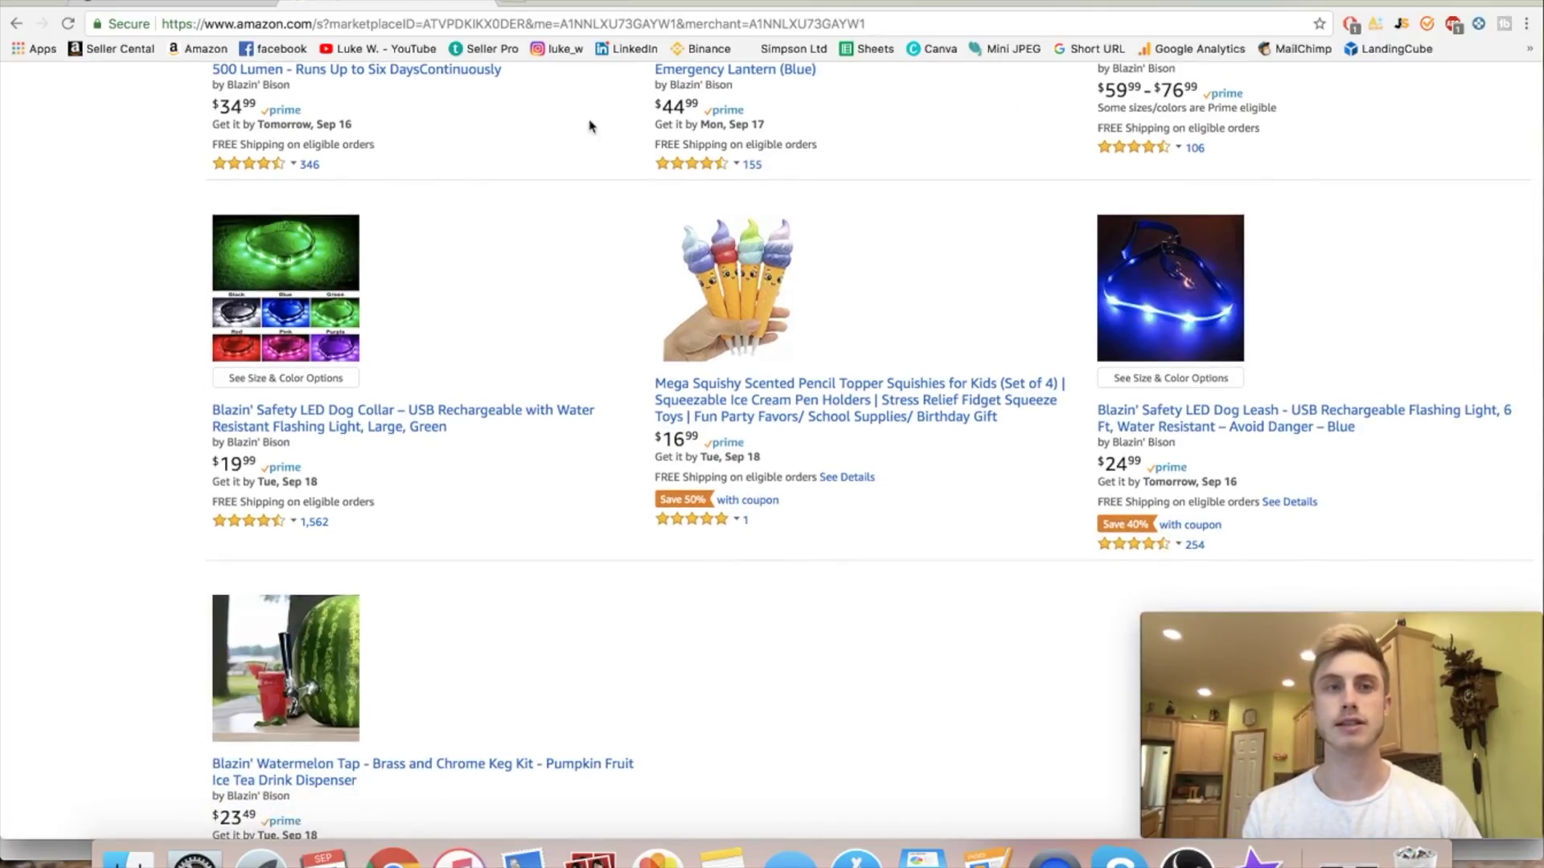
pyautogui.click(161, 4)
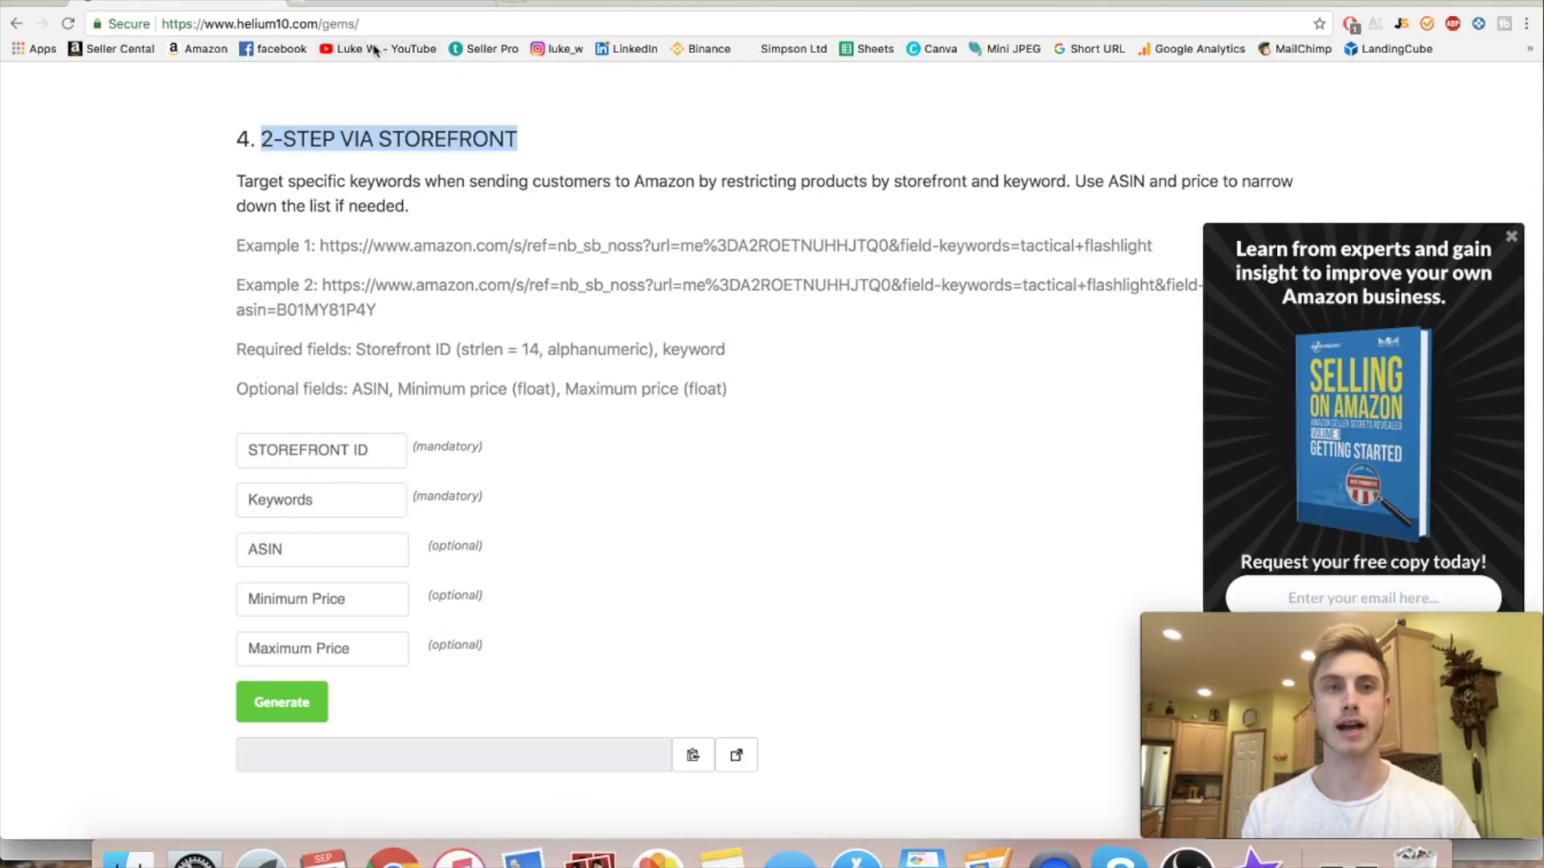
# Step: Copy the merchant= ID from the Yuroga storefront address and return to Helium 10 Gems
pyautogui.click(375, 4)
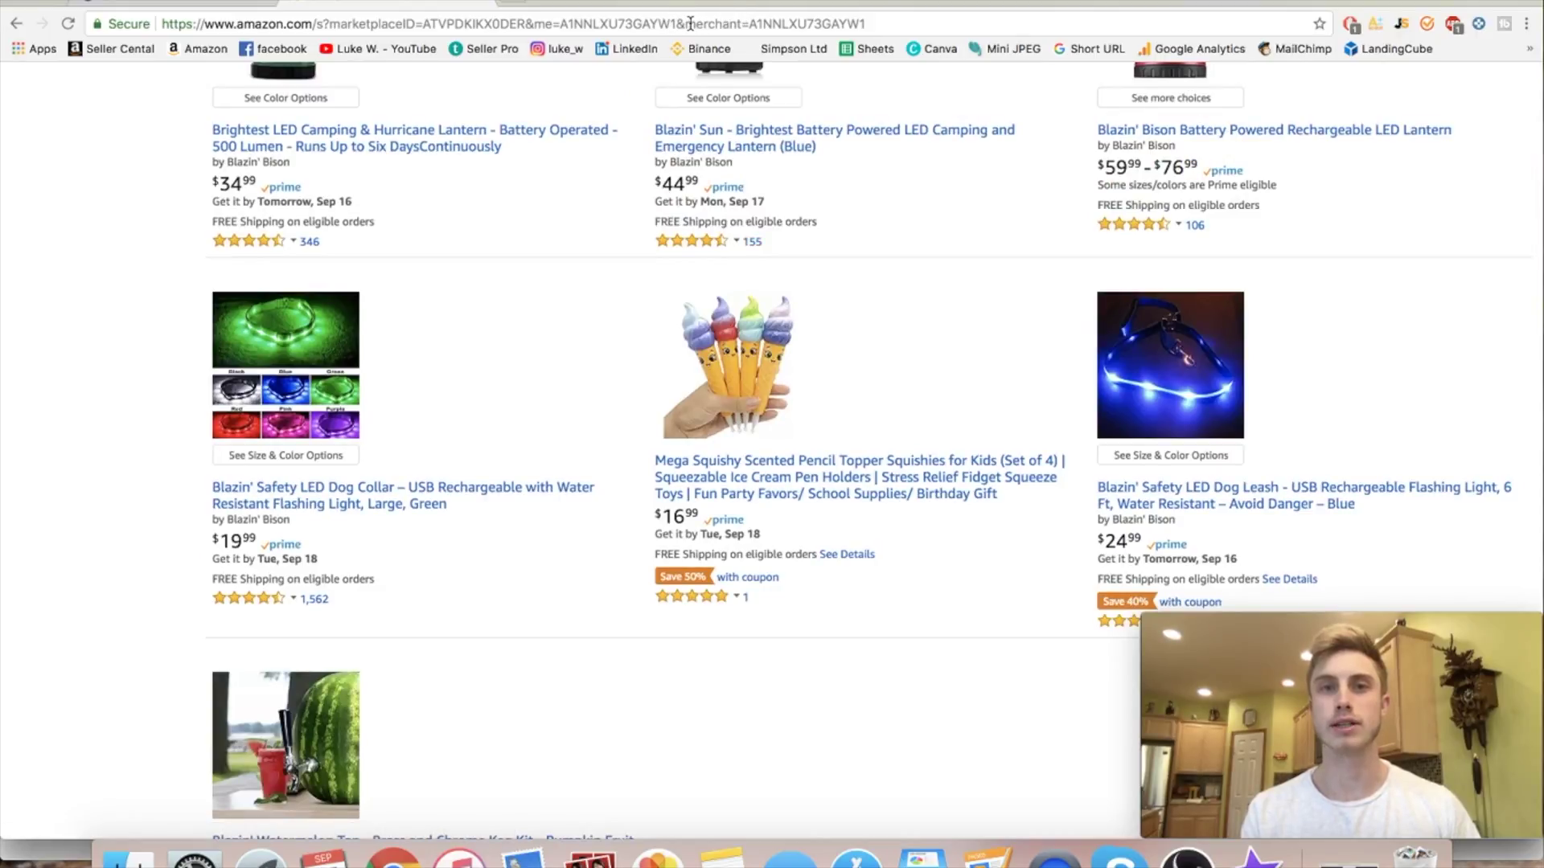
pyautogui.moveTo(749, 23); pyautogui.dragTo(868, 24)
pyautogui.rightClick(835, 24)
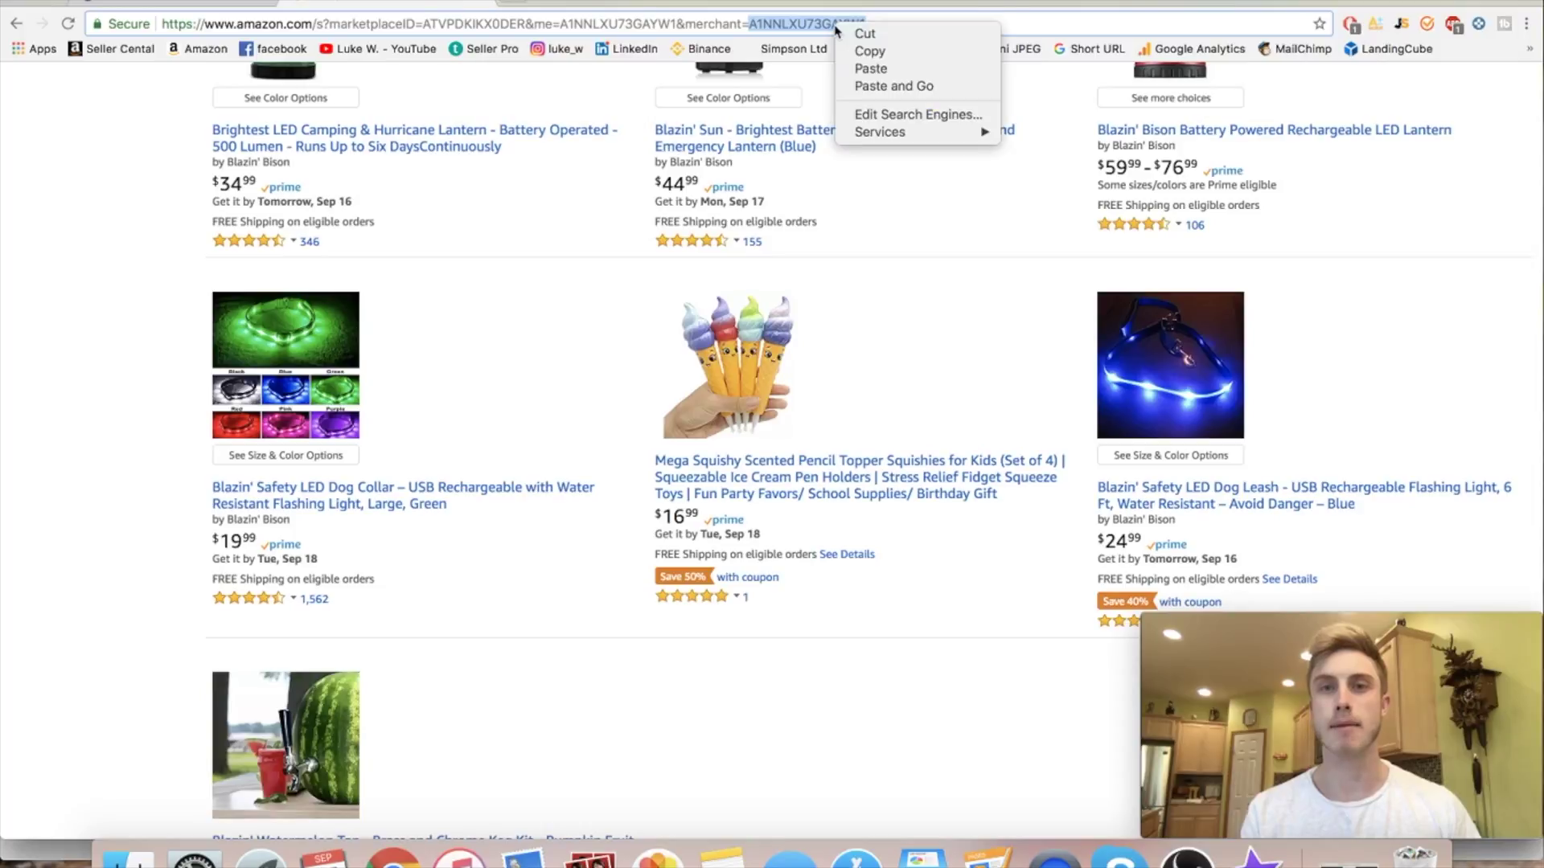
pyautogui.click(865, 51)
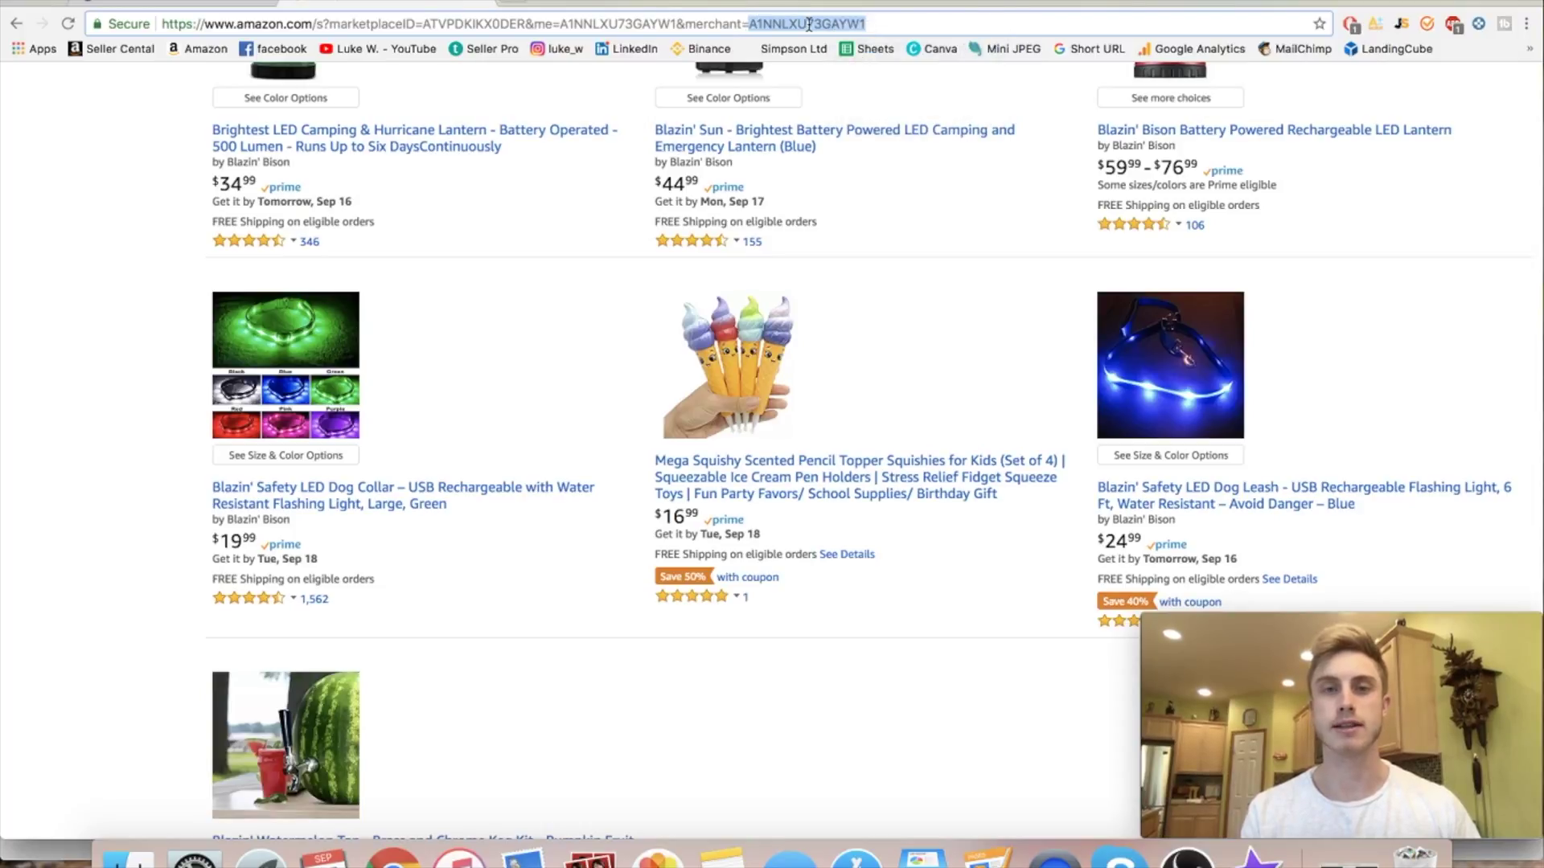
pyautogui.click(173, 4)
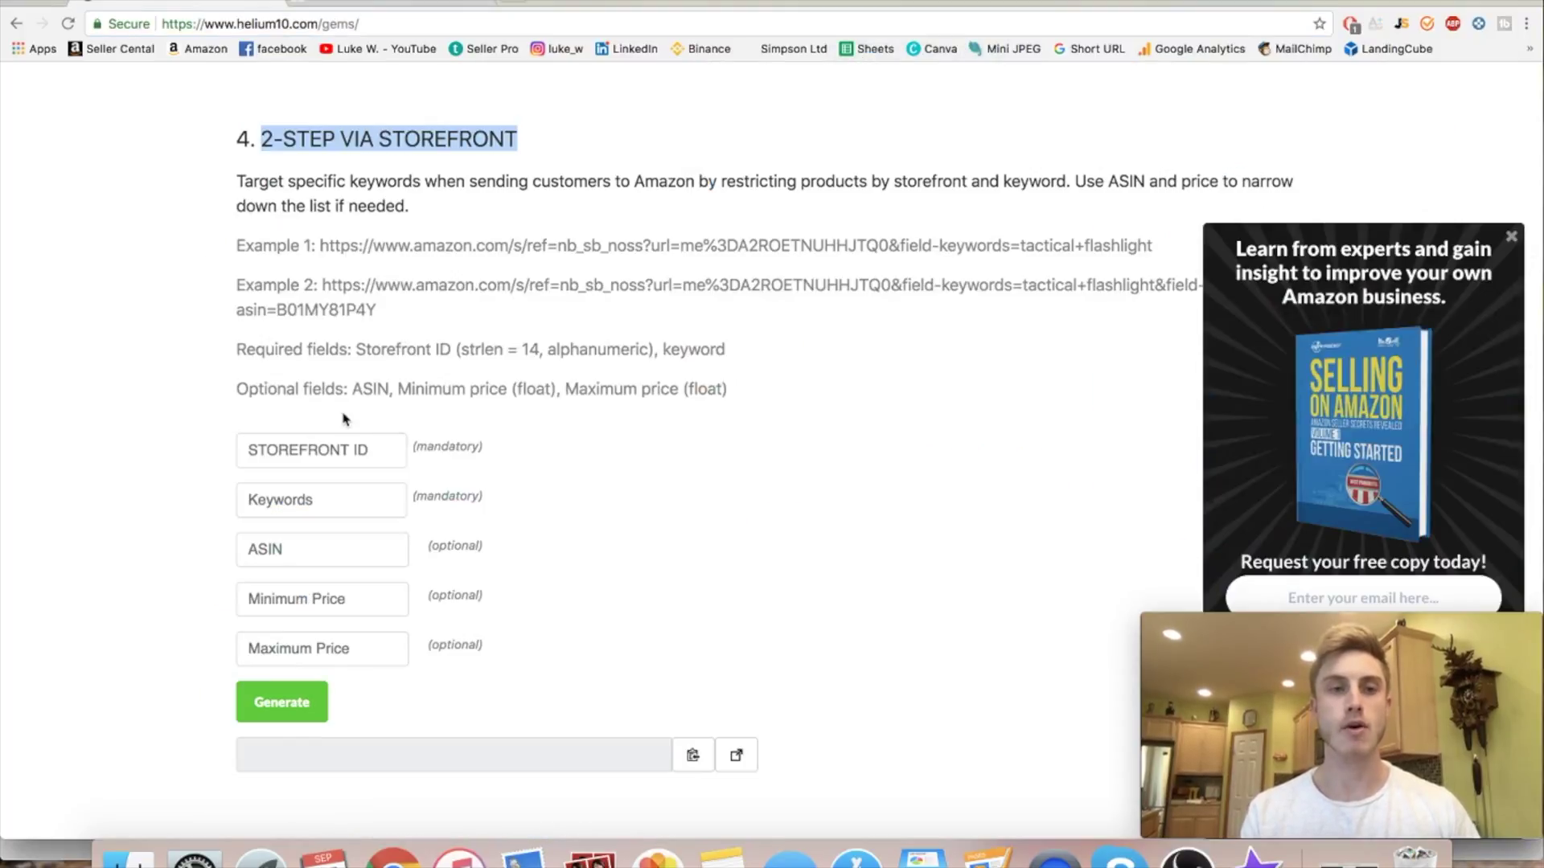
# Step: Paste the merchant ID as the Storefront ID and enter the keyword 'led dog leash'
pyautogui.click(328, 453)
pyautogui.press('super+v')
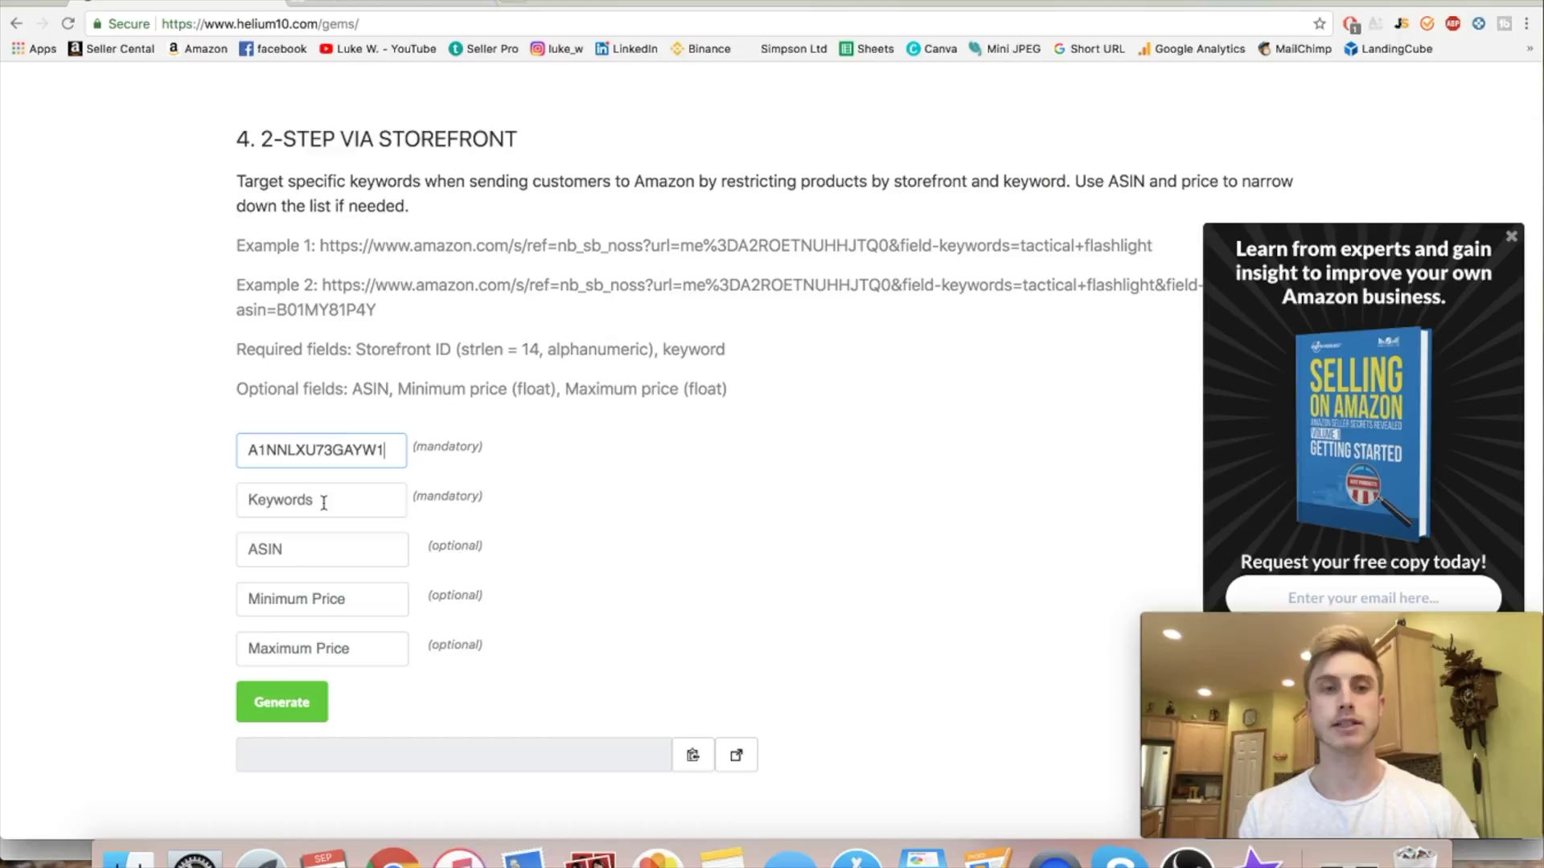
pyautogui.press('super+alt+Right')
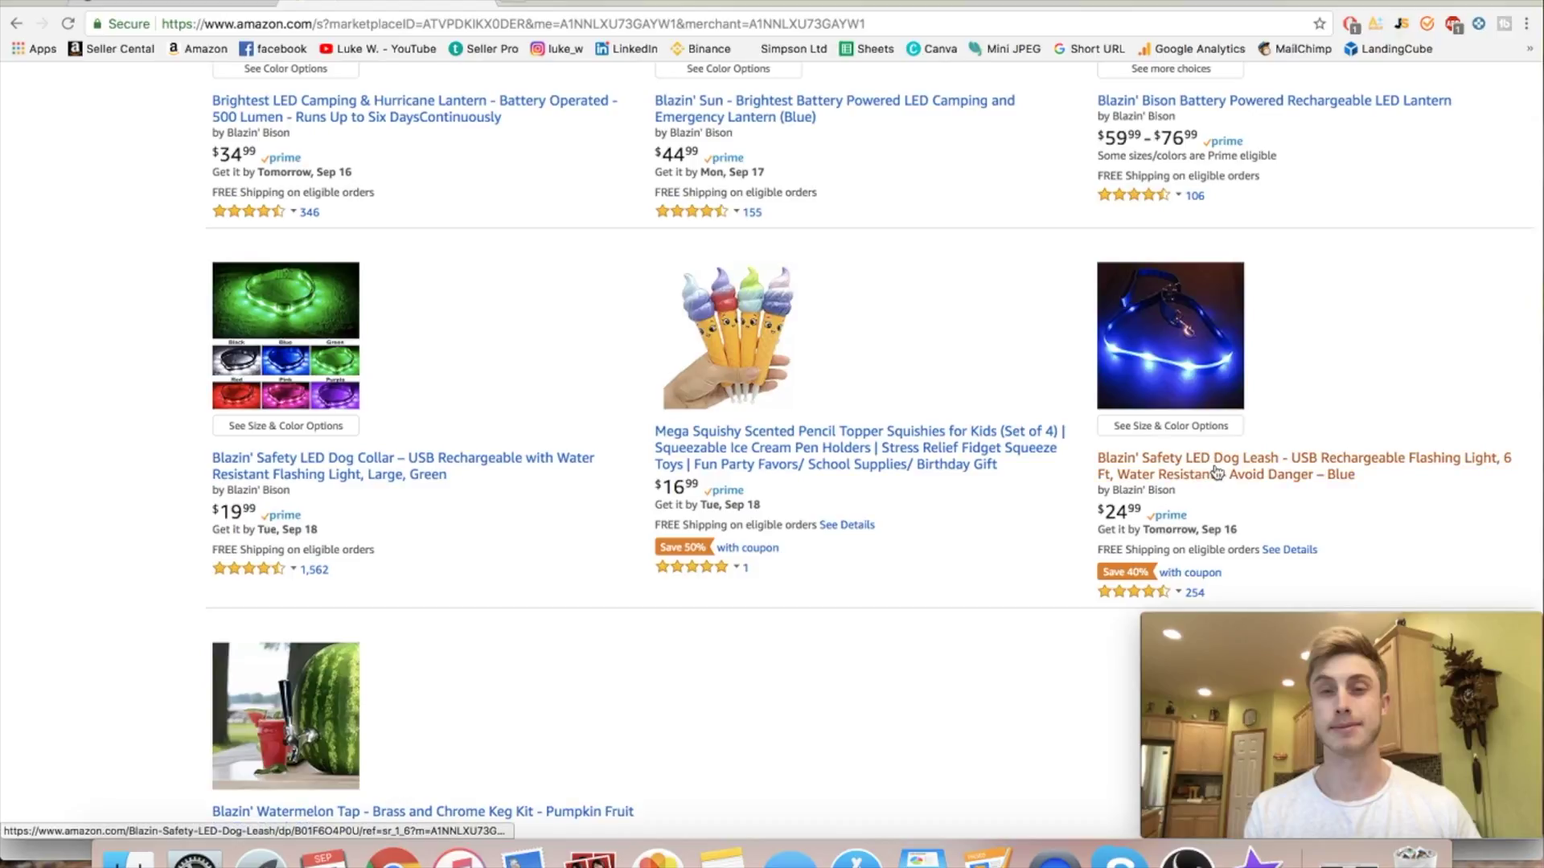
pyautogui.click(184, 2)
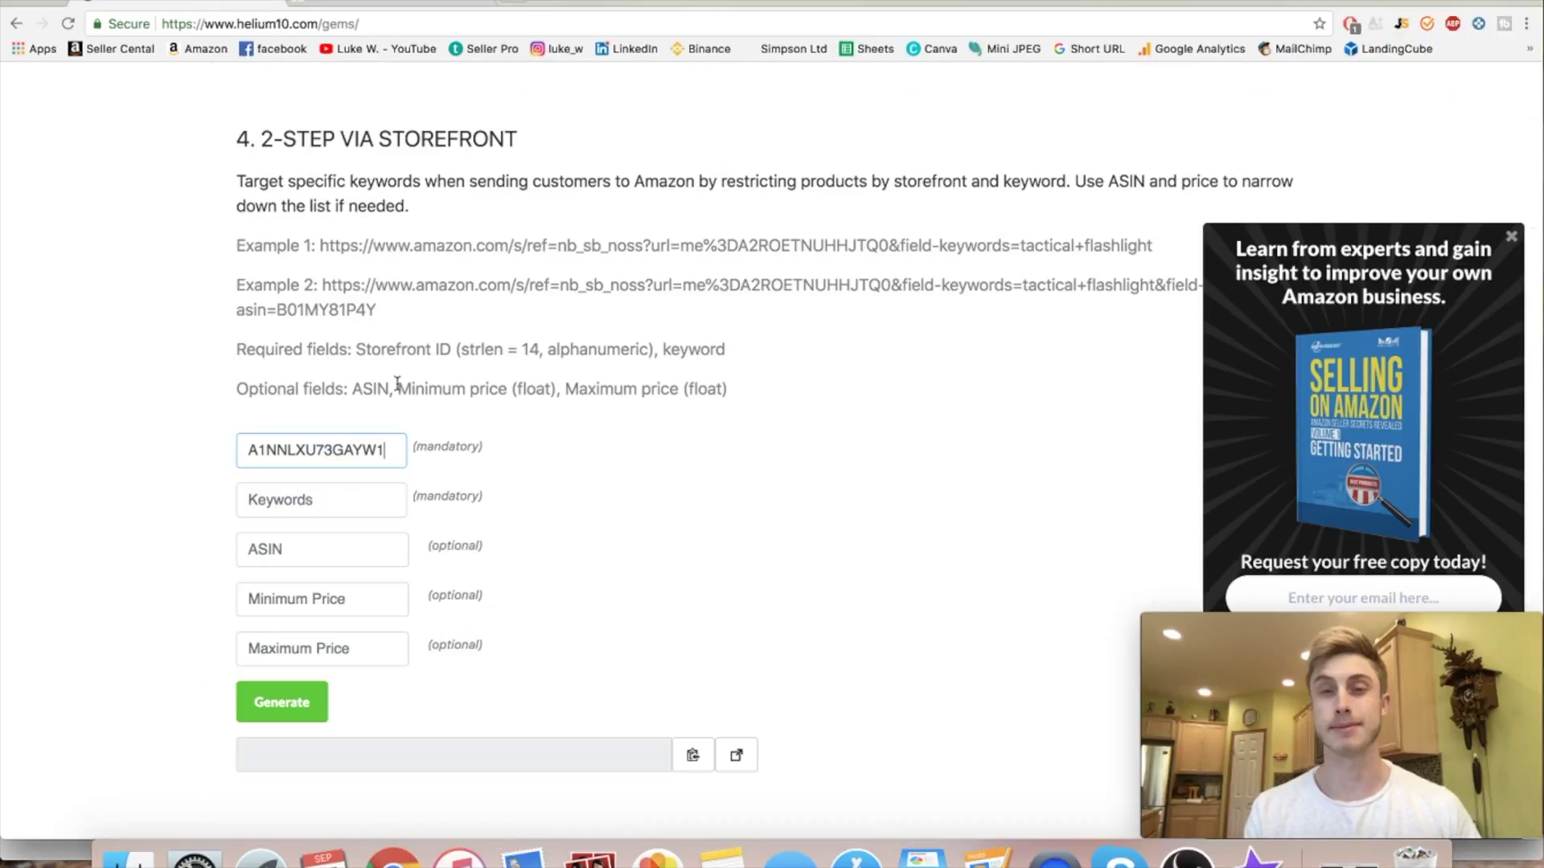
pyautogui.click(320, 507)
pyautogui.write('led dog leash')
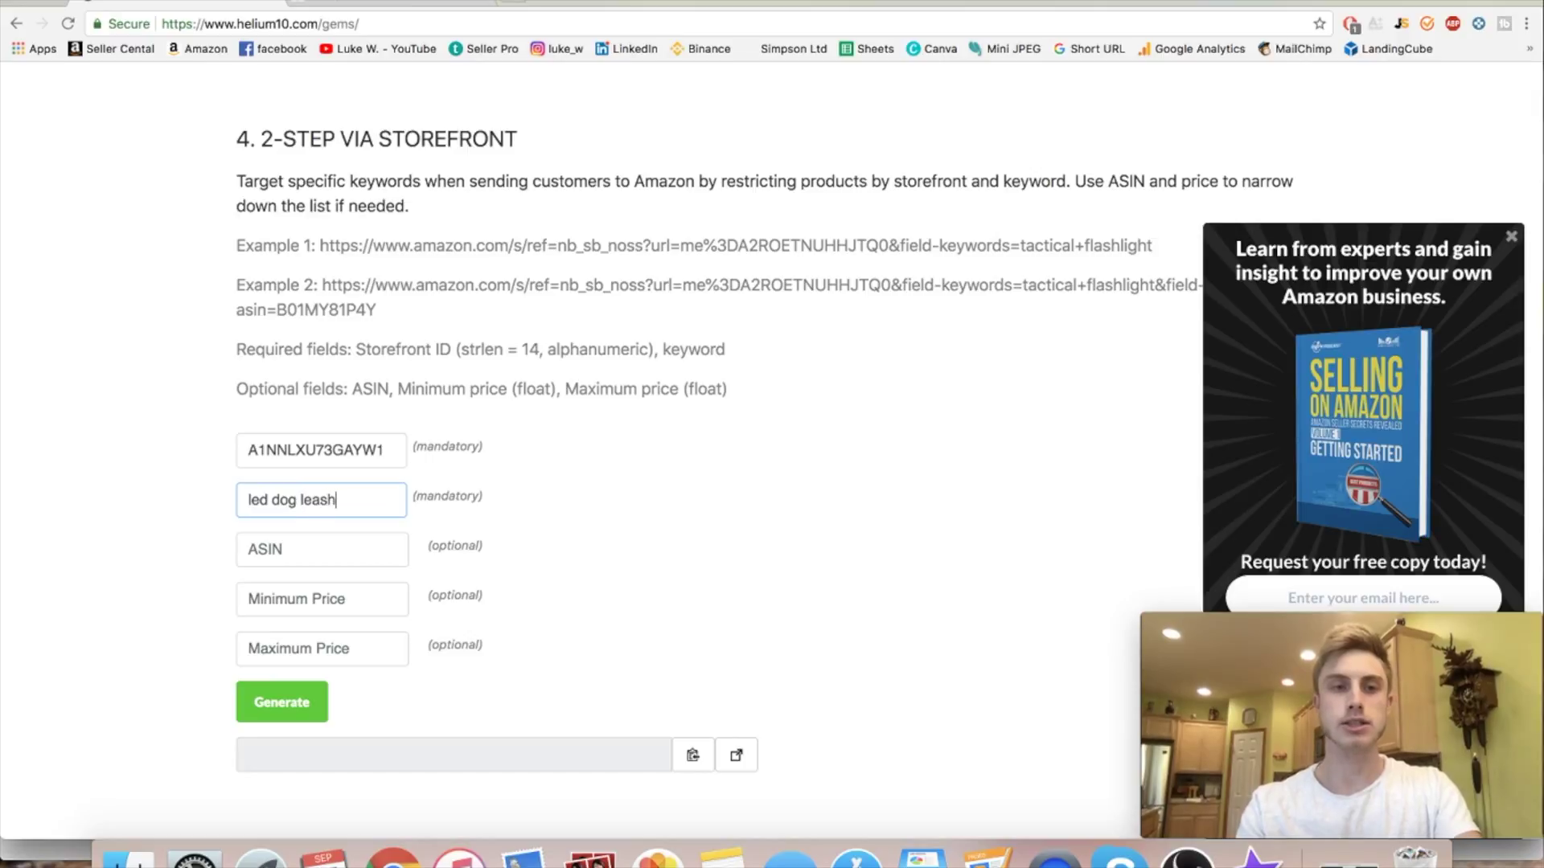
# Step: Generate, copy and open the storefront URL, showing 2 Yuroga results for 'led dog leash'
pyautogui.click(306, 704)
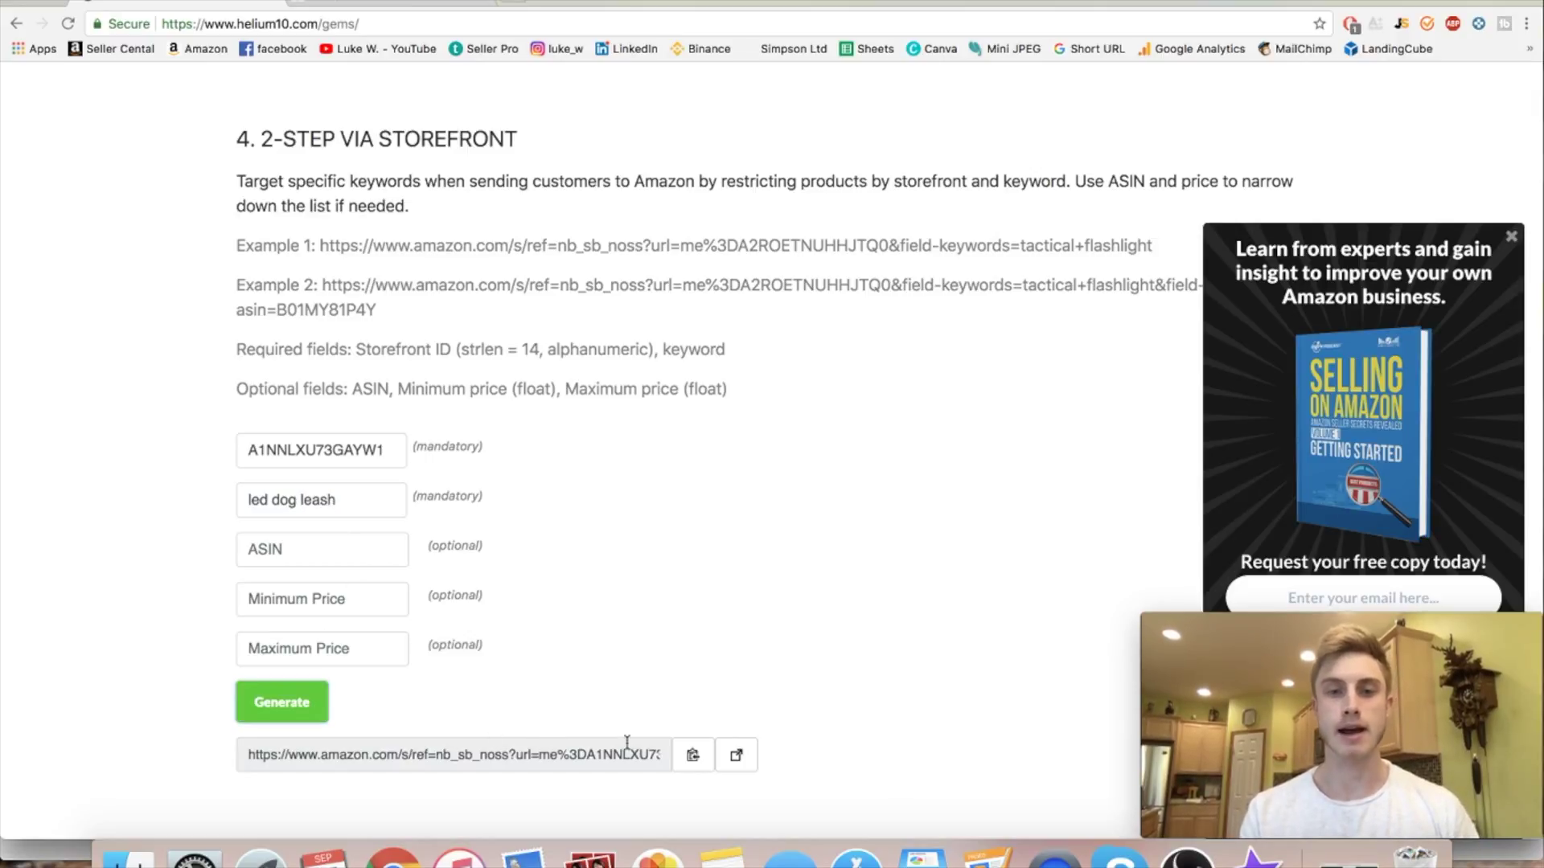
pyautogui.click(693, 757)
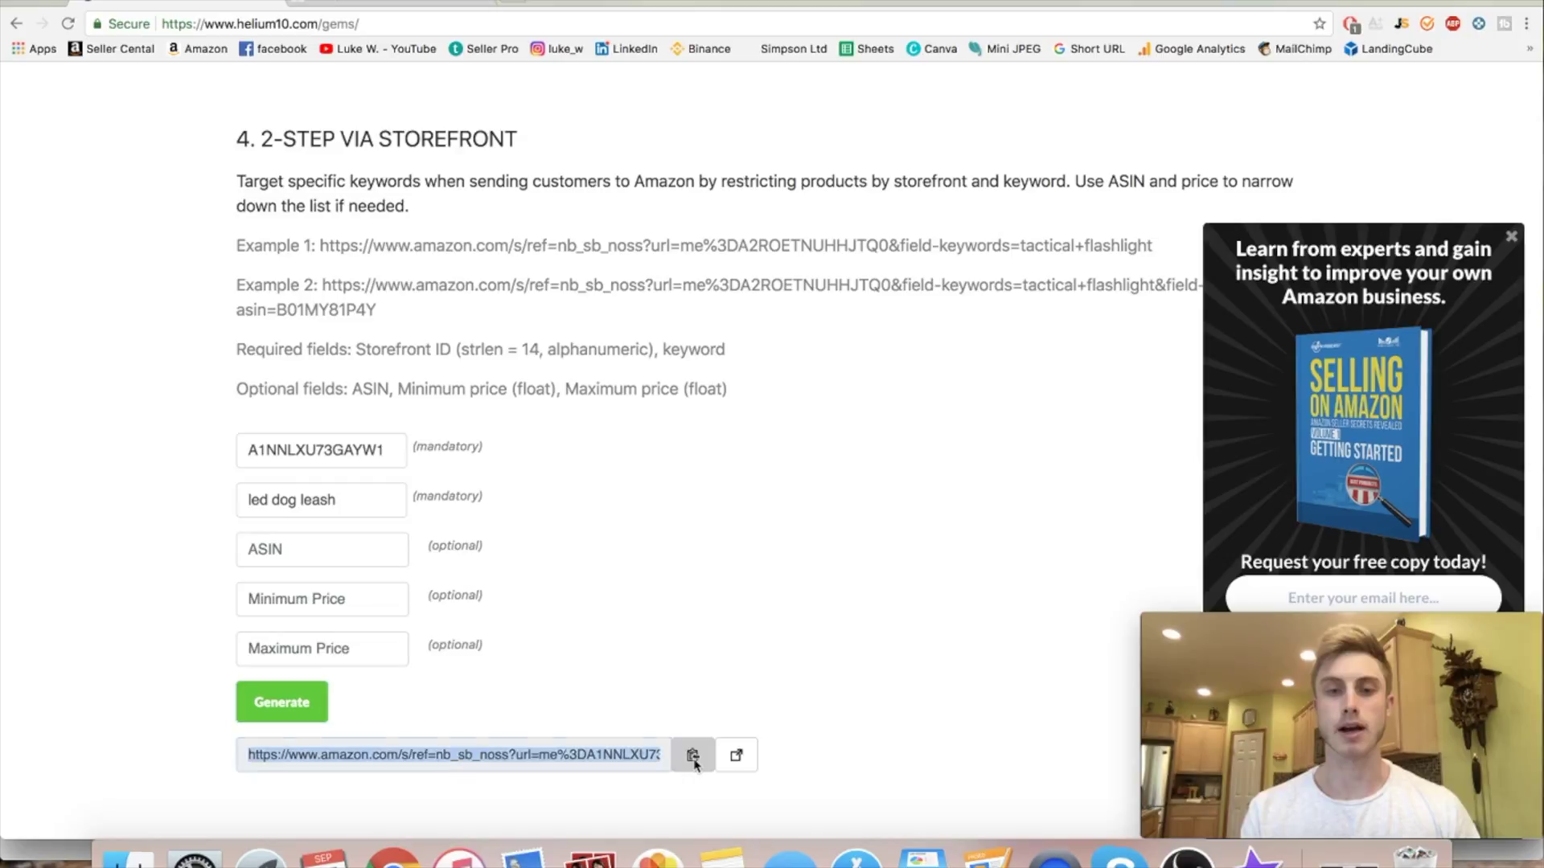
pyautogui.click(735, 756)
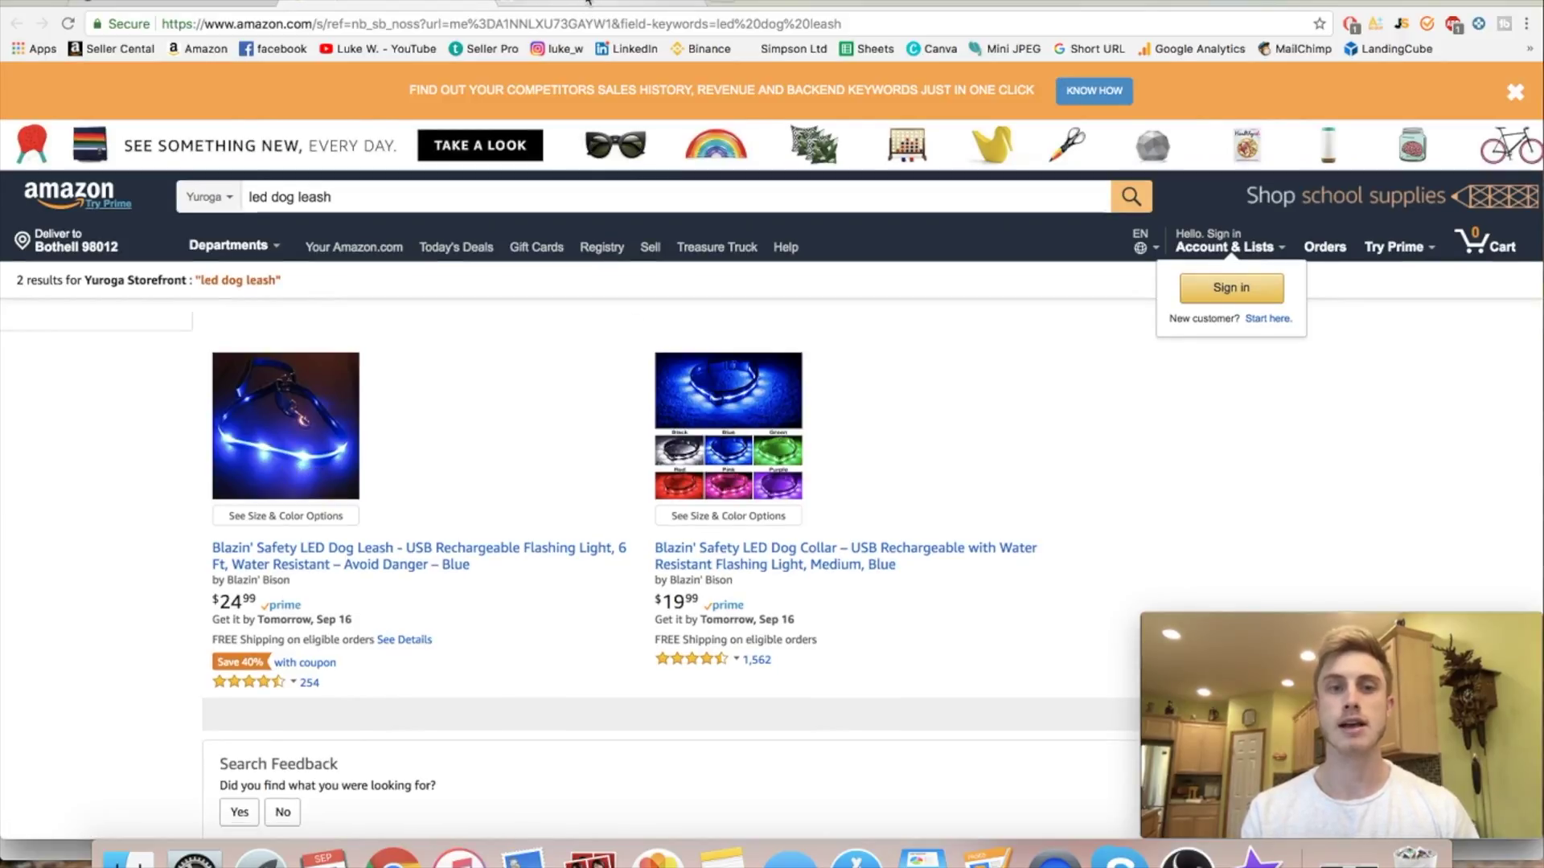
# Step: Open the Blazin' Safety LED Dog Leash from the 'led dog leash' storefront results
pyautogui.click(588, 2)
pyautogui.scroll(3, 1218, 515)
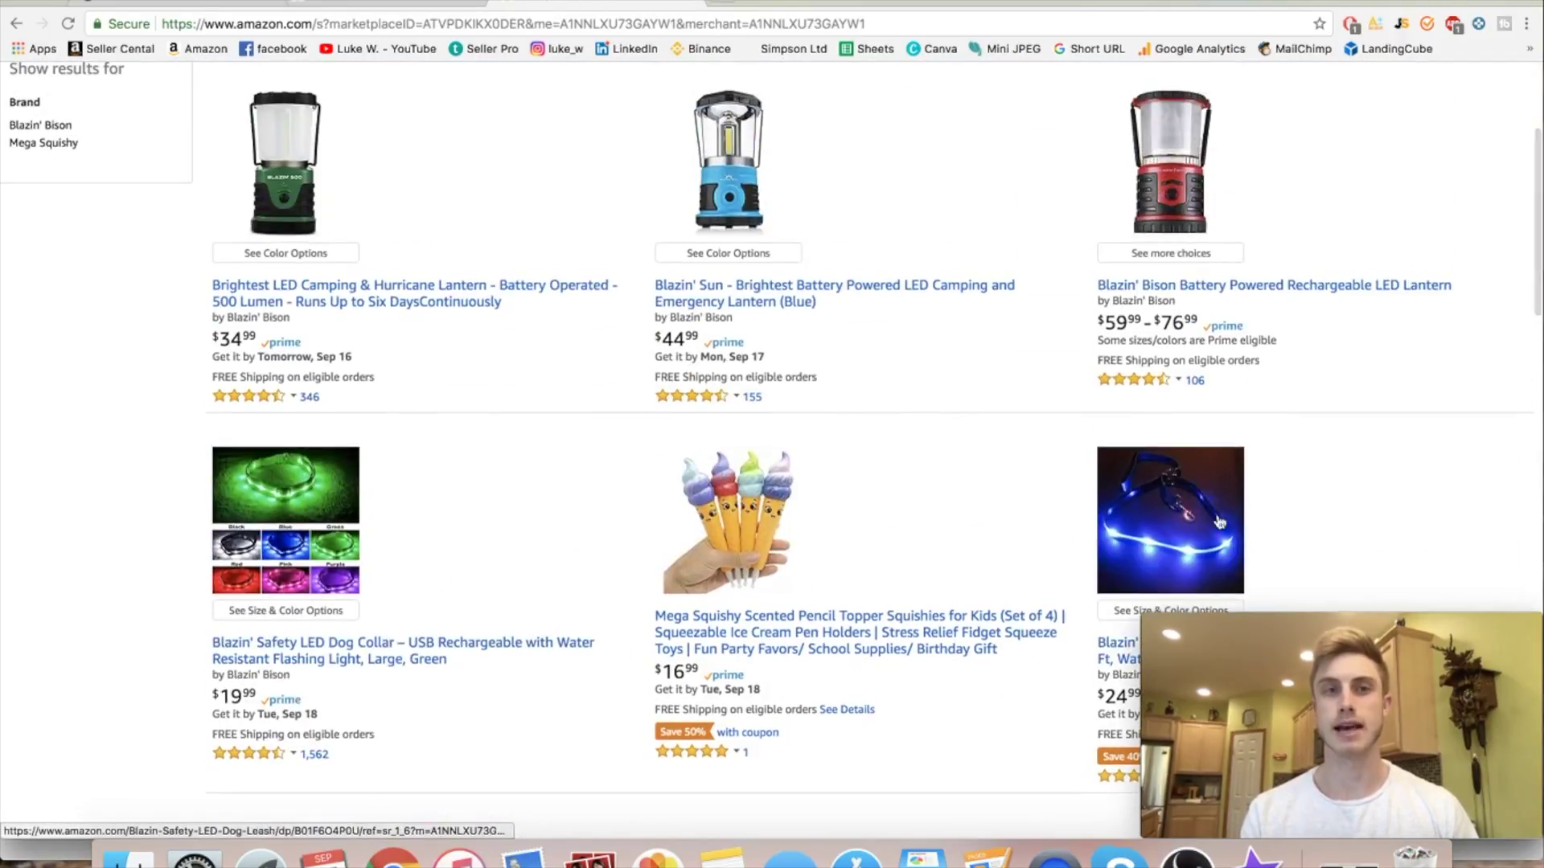
pyautogui.scroll(-2, 372, 549)
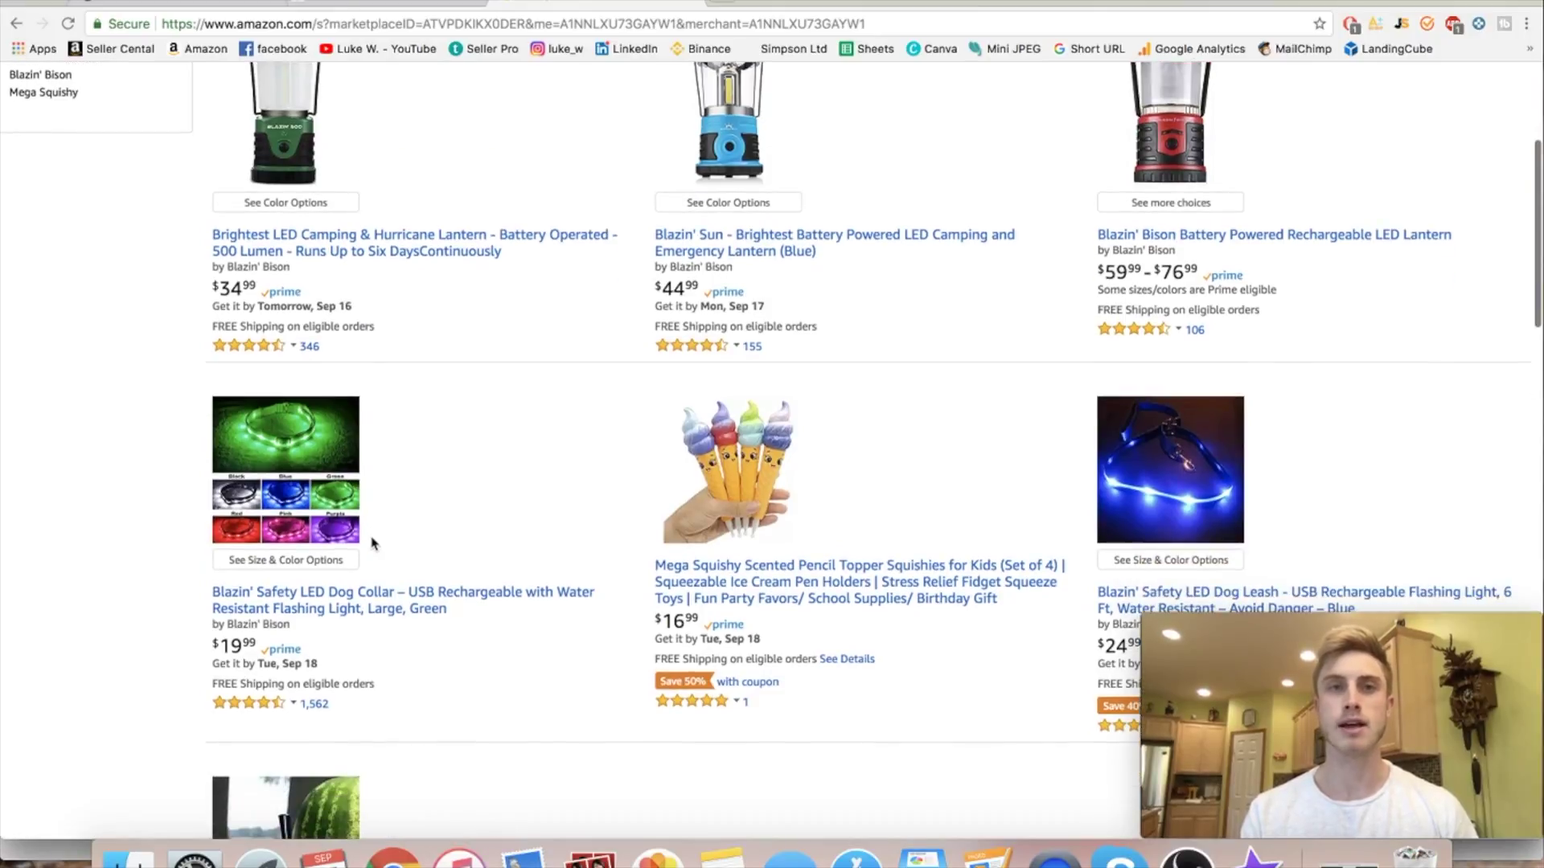
pyautogui.click(364, 2)
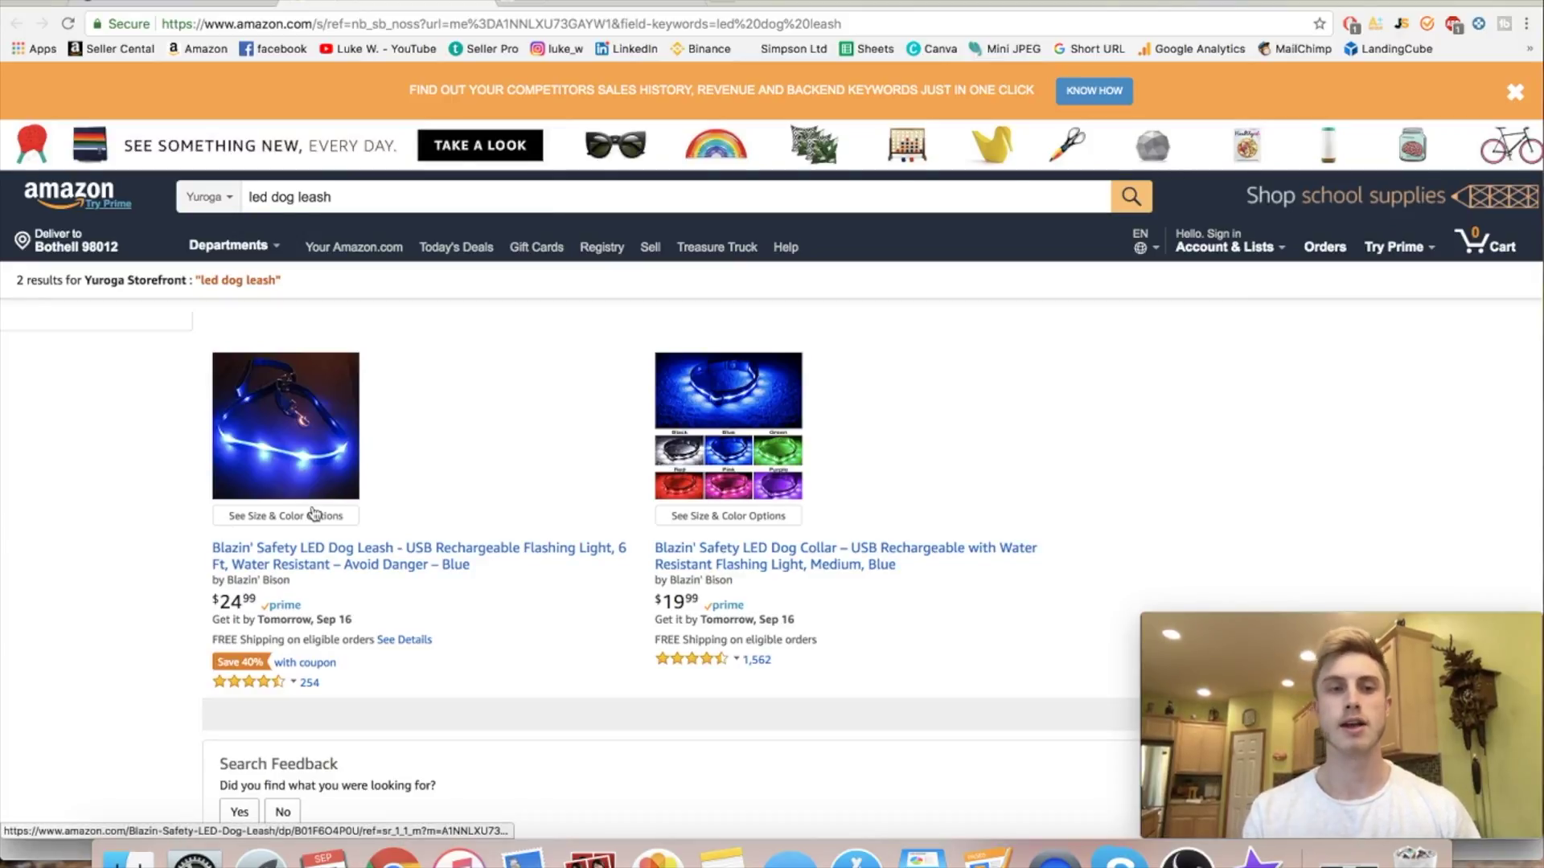
pyautogui.click(346, 564)
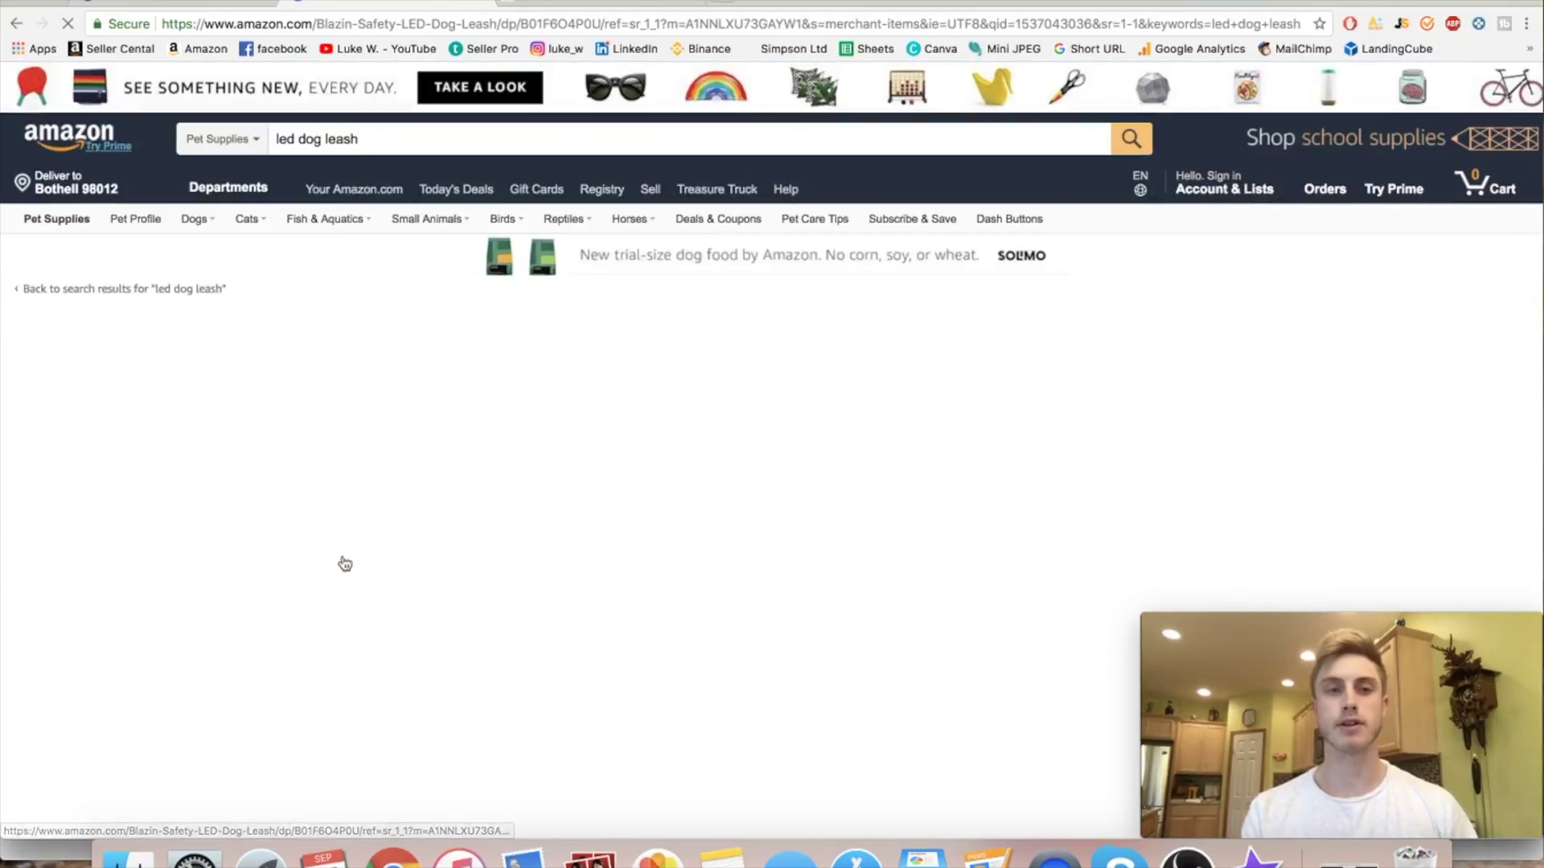
# Step: Copy ASIN B01F6O4P0U from Product details and return to the Helium 10 form
pyautogui.scroll(-5, 406, 467)
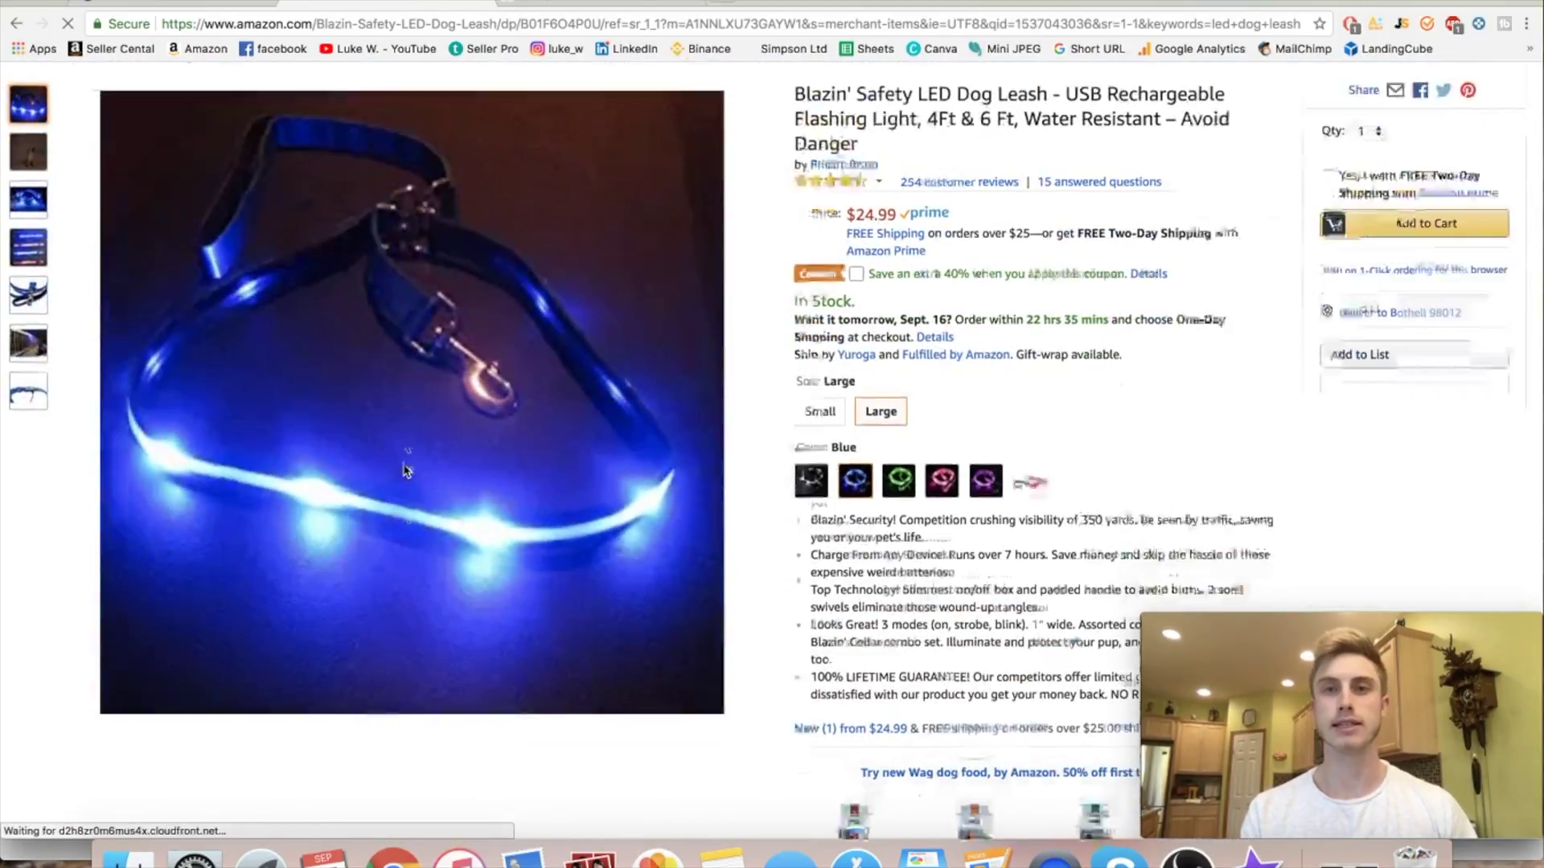
pyautogui.scroll(-15, 406, 472)
pyautogui.scroll(-5, 404, 464)
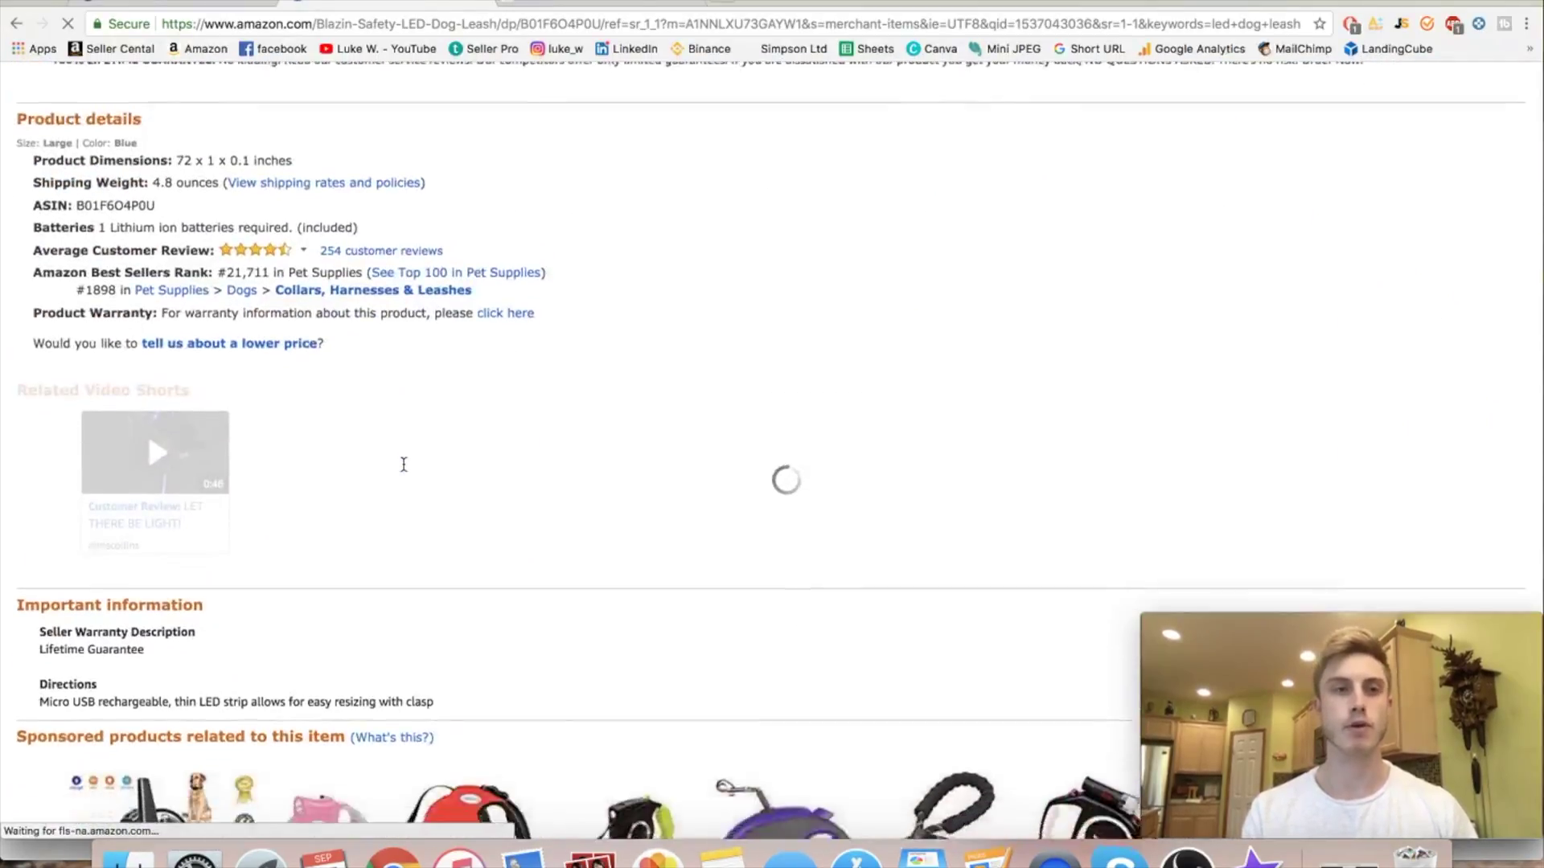
pyautogui.moveTo(39, 188); pyautogui.dragTo(123, 187)
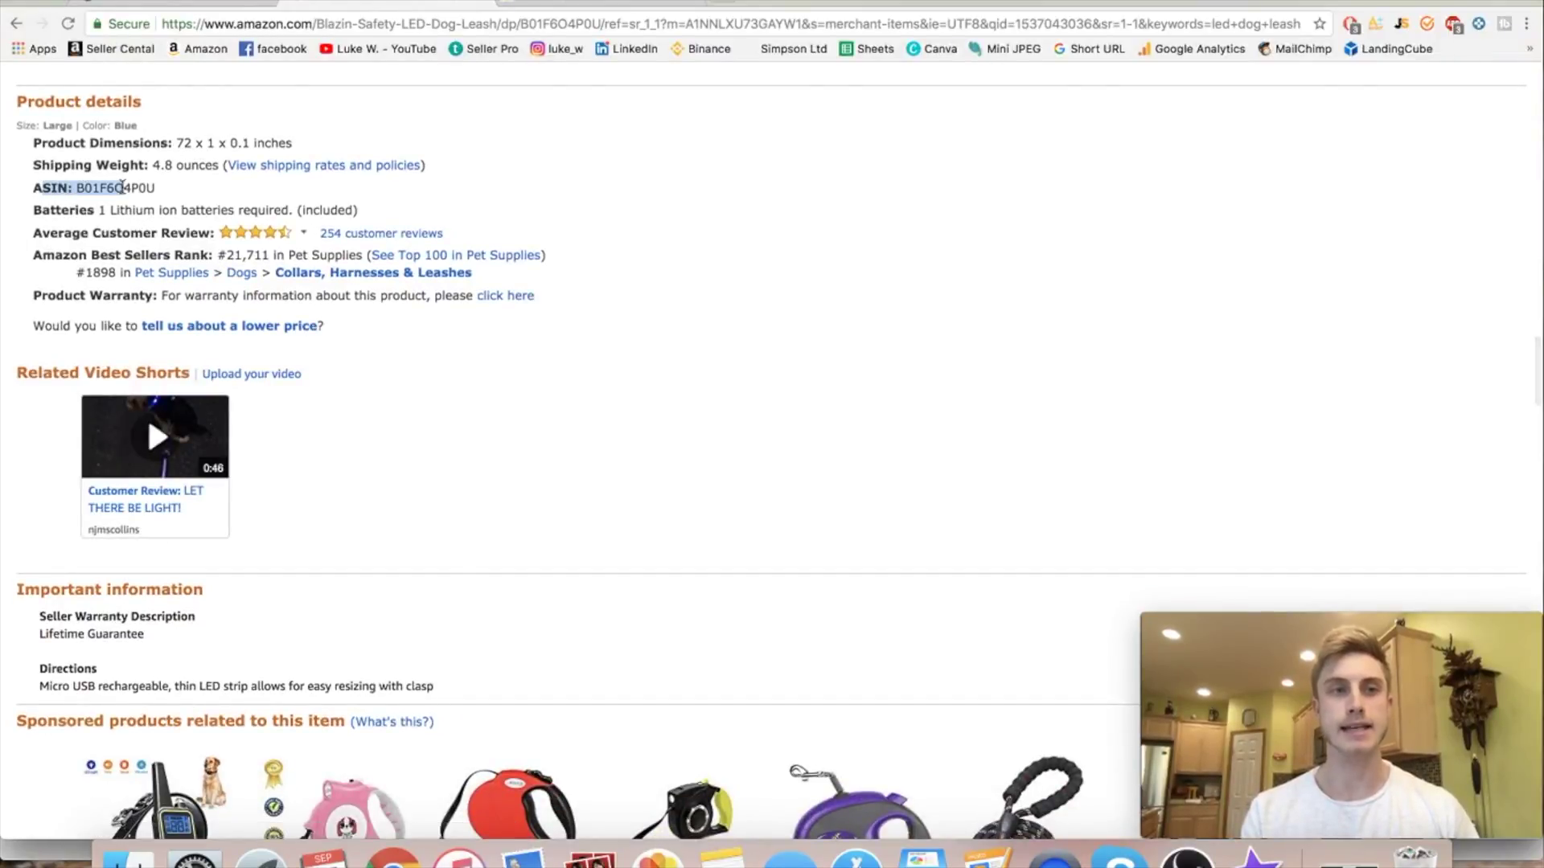
pyautogui.doubleClick(123, 187)
pyautogui.rightClick(125, 187)
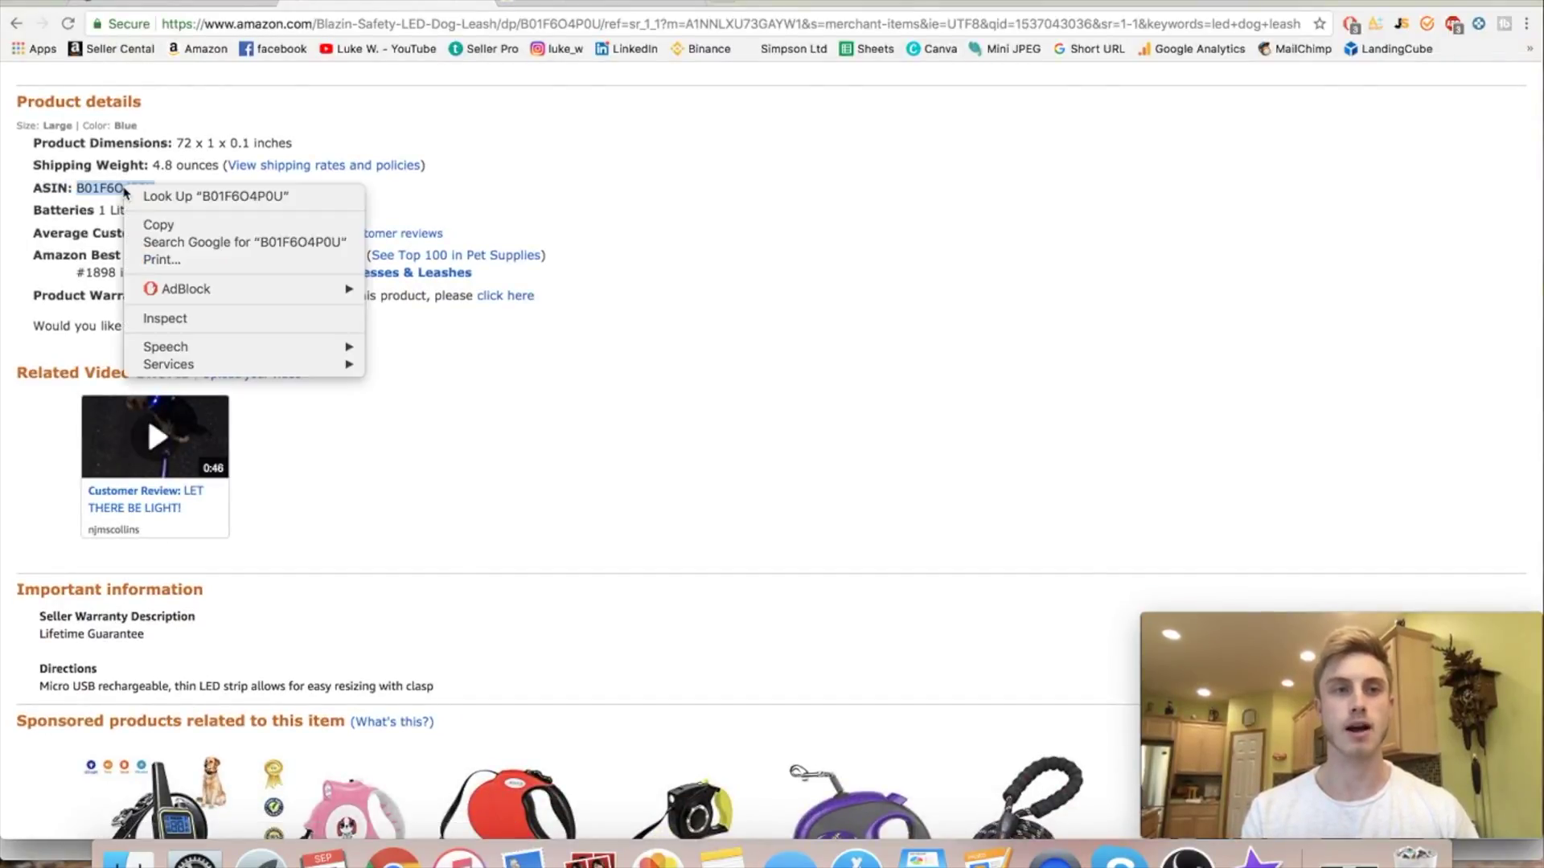
pyautogui.click(159, 226)
pyautogui.click(196, 5)
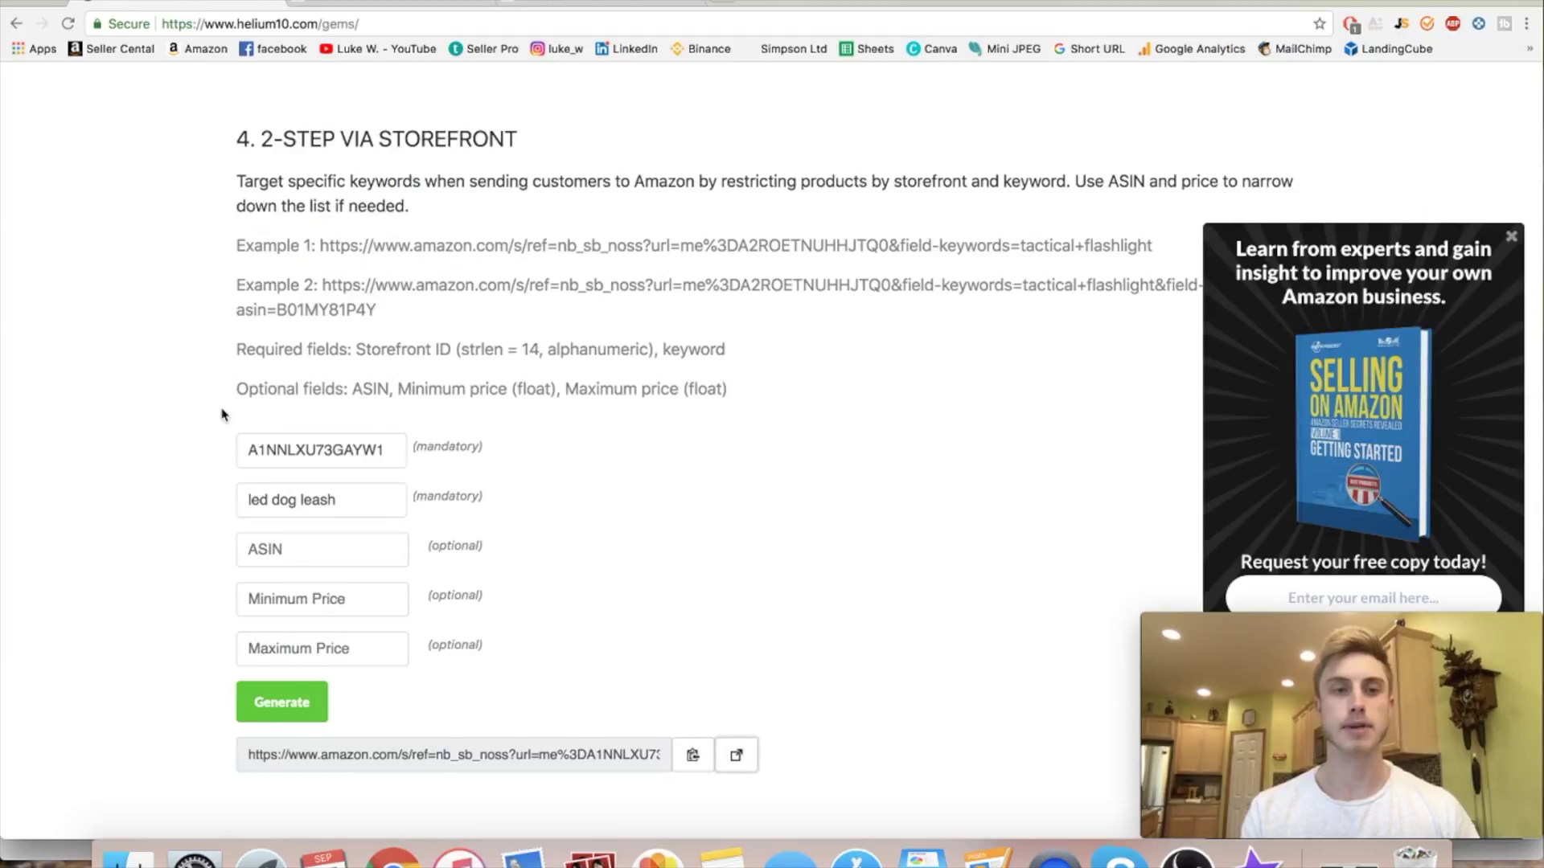
# Step: Paste ASIN B01F6O4P0U into the optional field, regenerate, and open the single-result URL
pyautogui.scroll(-1, 224, 414)
pyautogui.click(288, 499)
pyautogui.press('super+v')
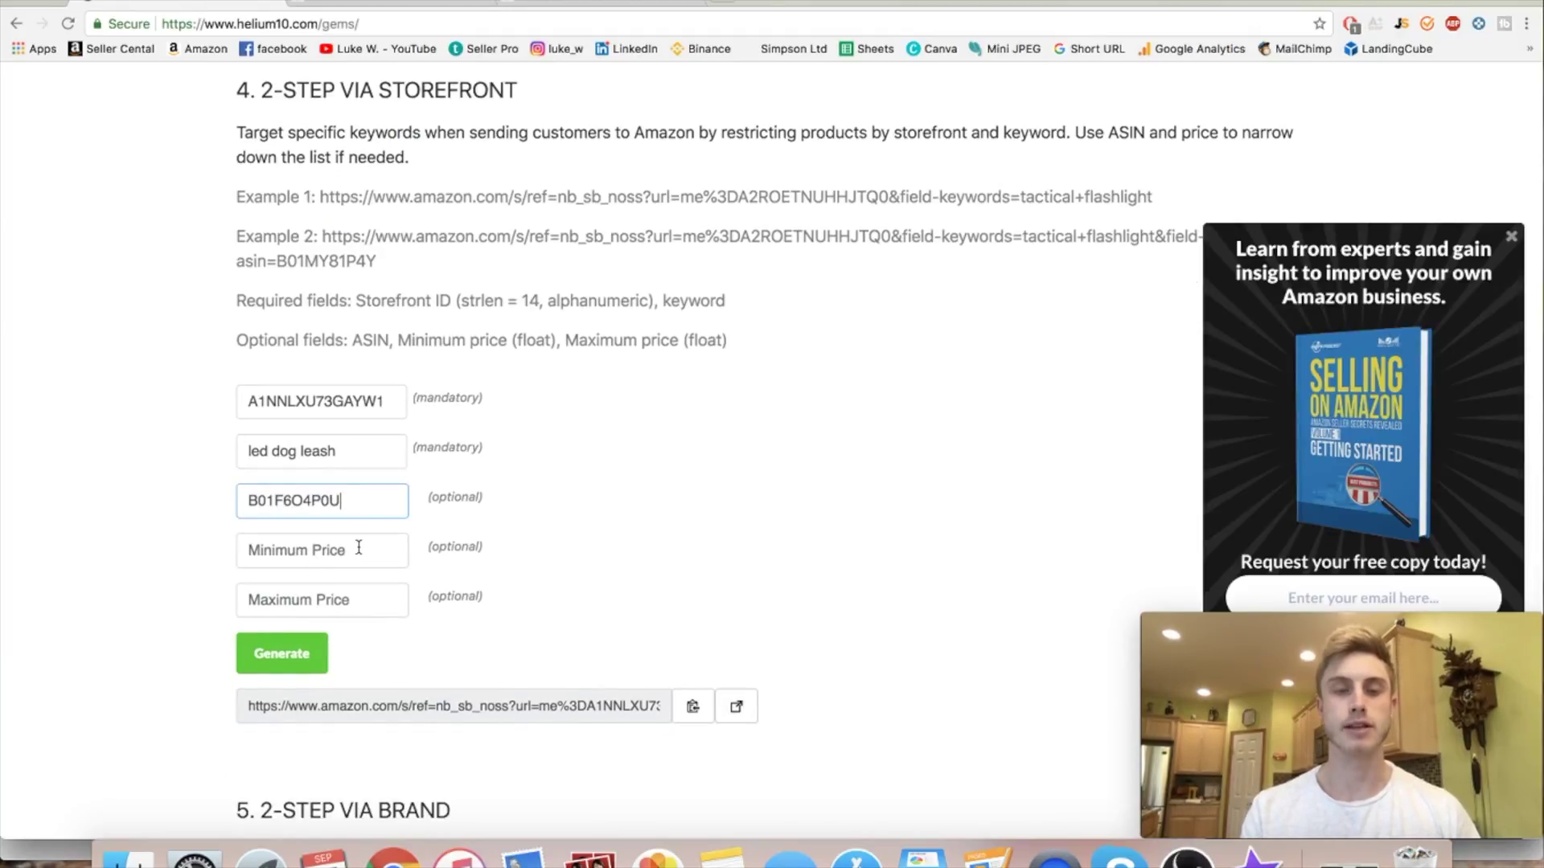
pyautogui.click(298, 654)
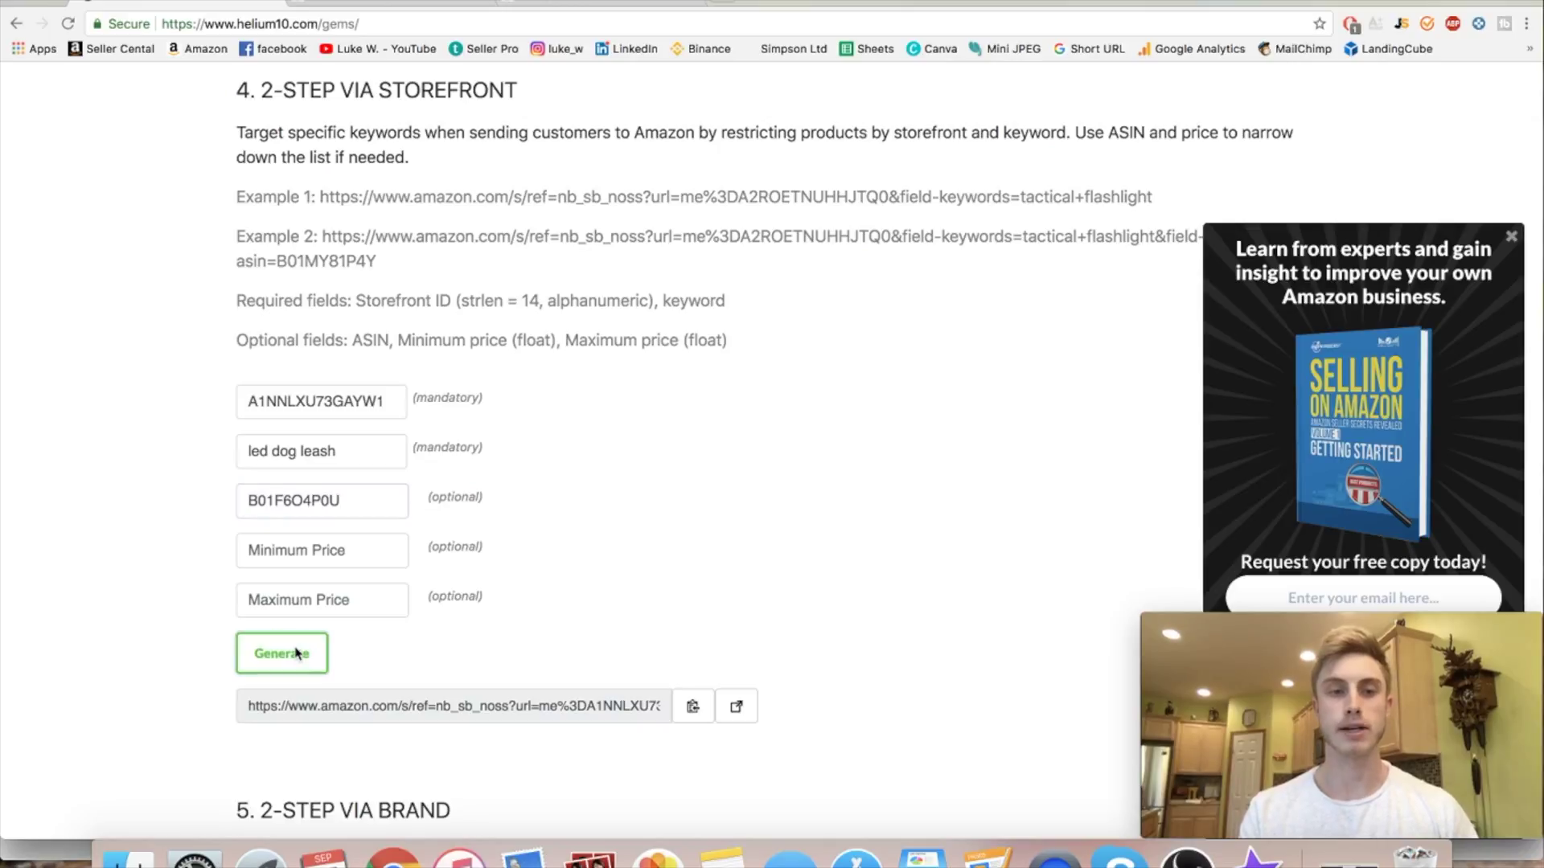
pyautogui.click(742, 711)
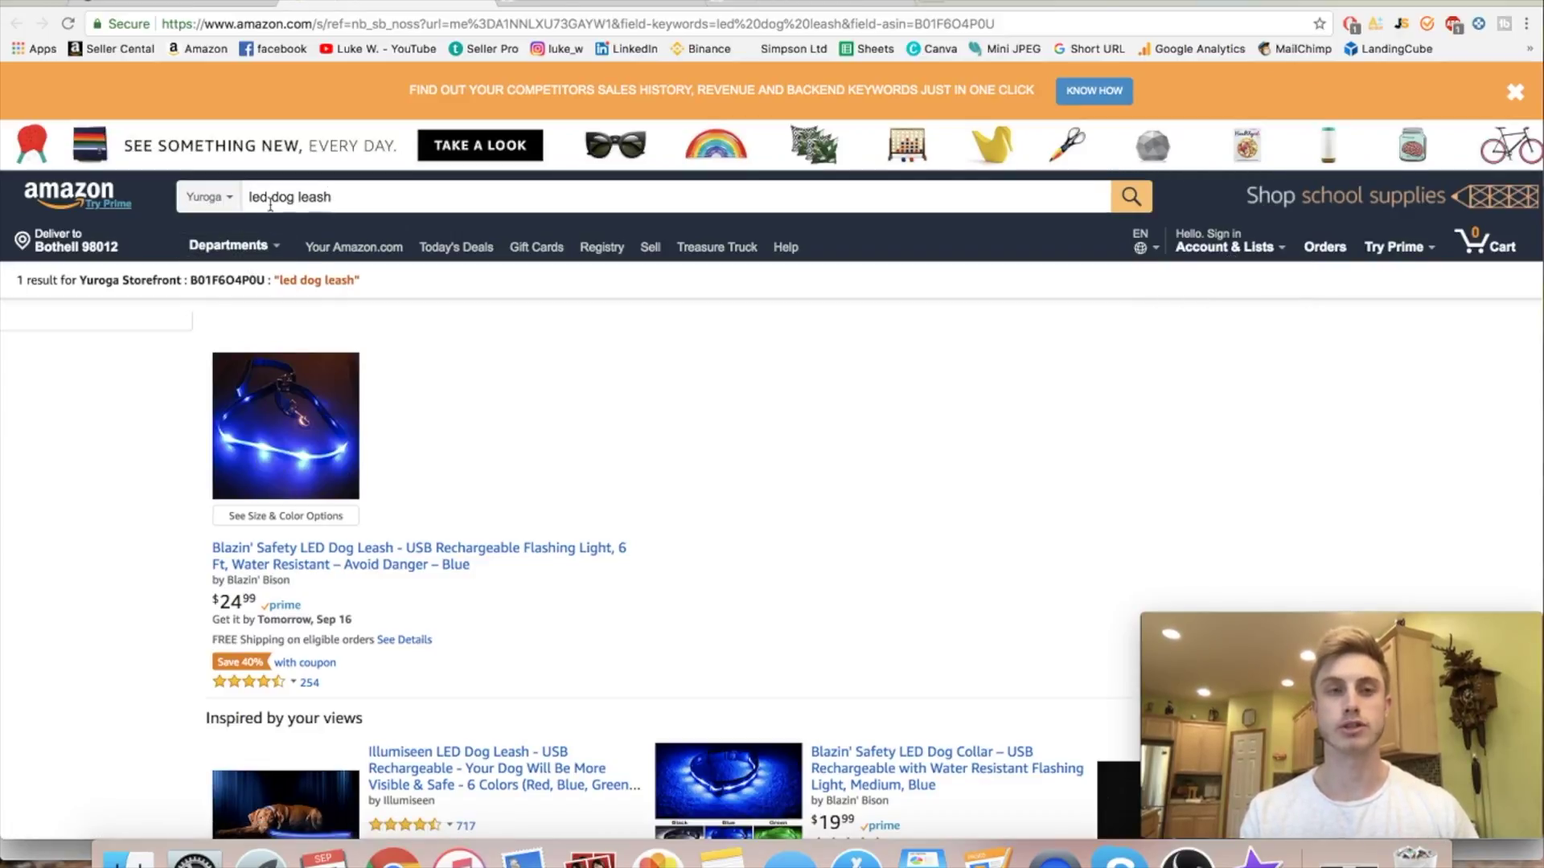
pyautogui.moveTo(249, 196); pyautogui.dragTo(390, 197)
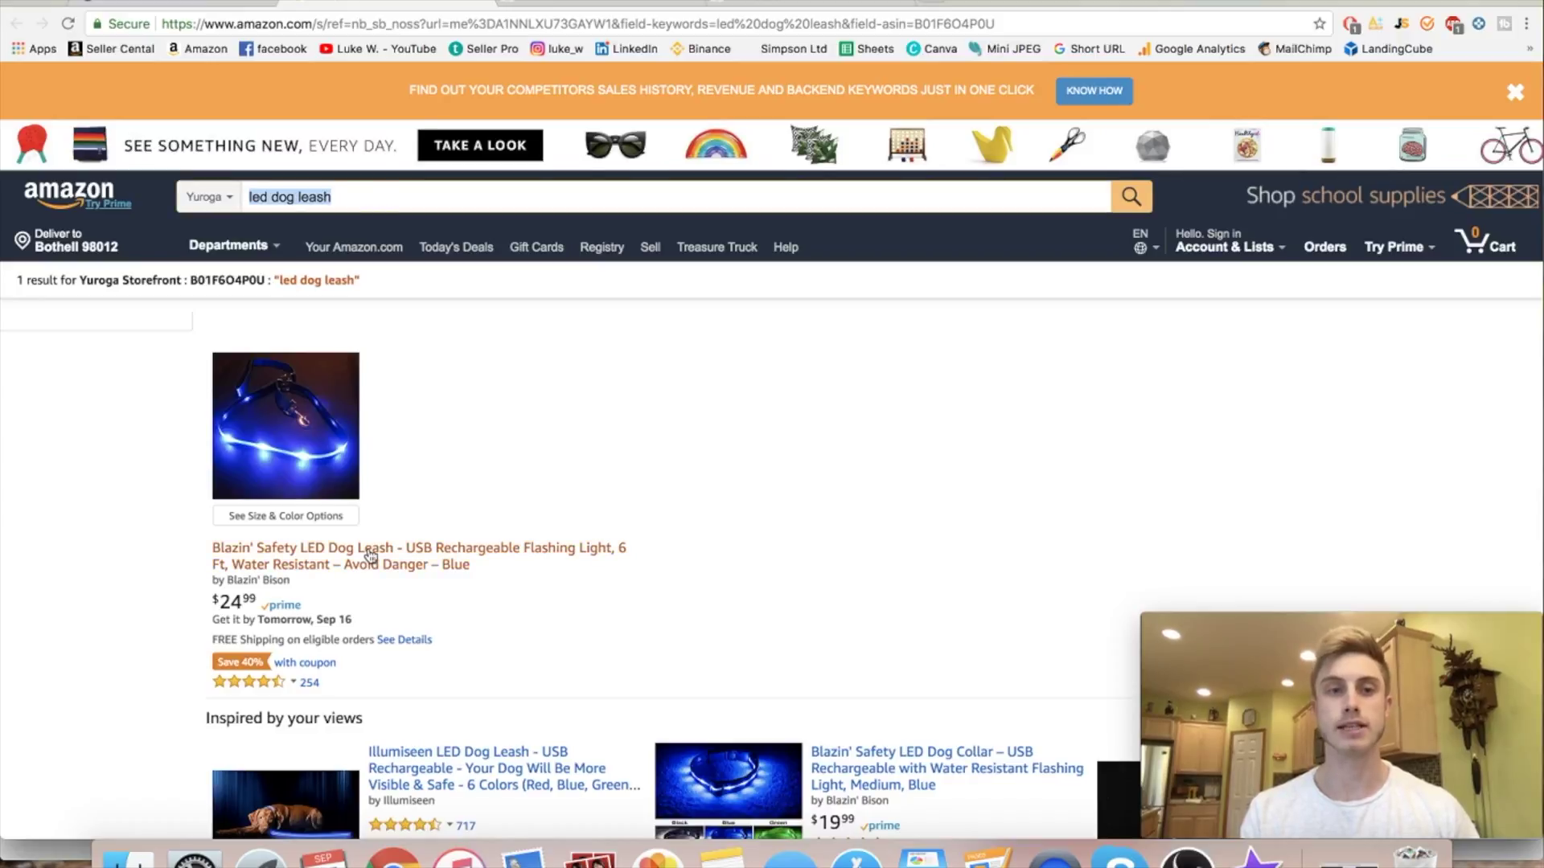
pyautogui.click(308, 448)
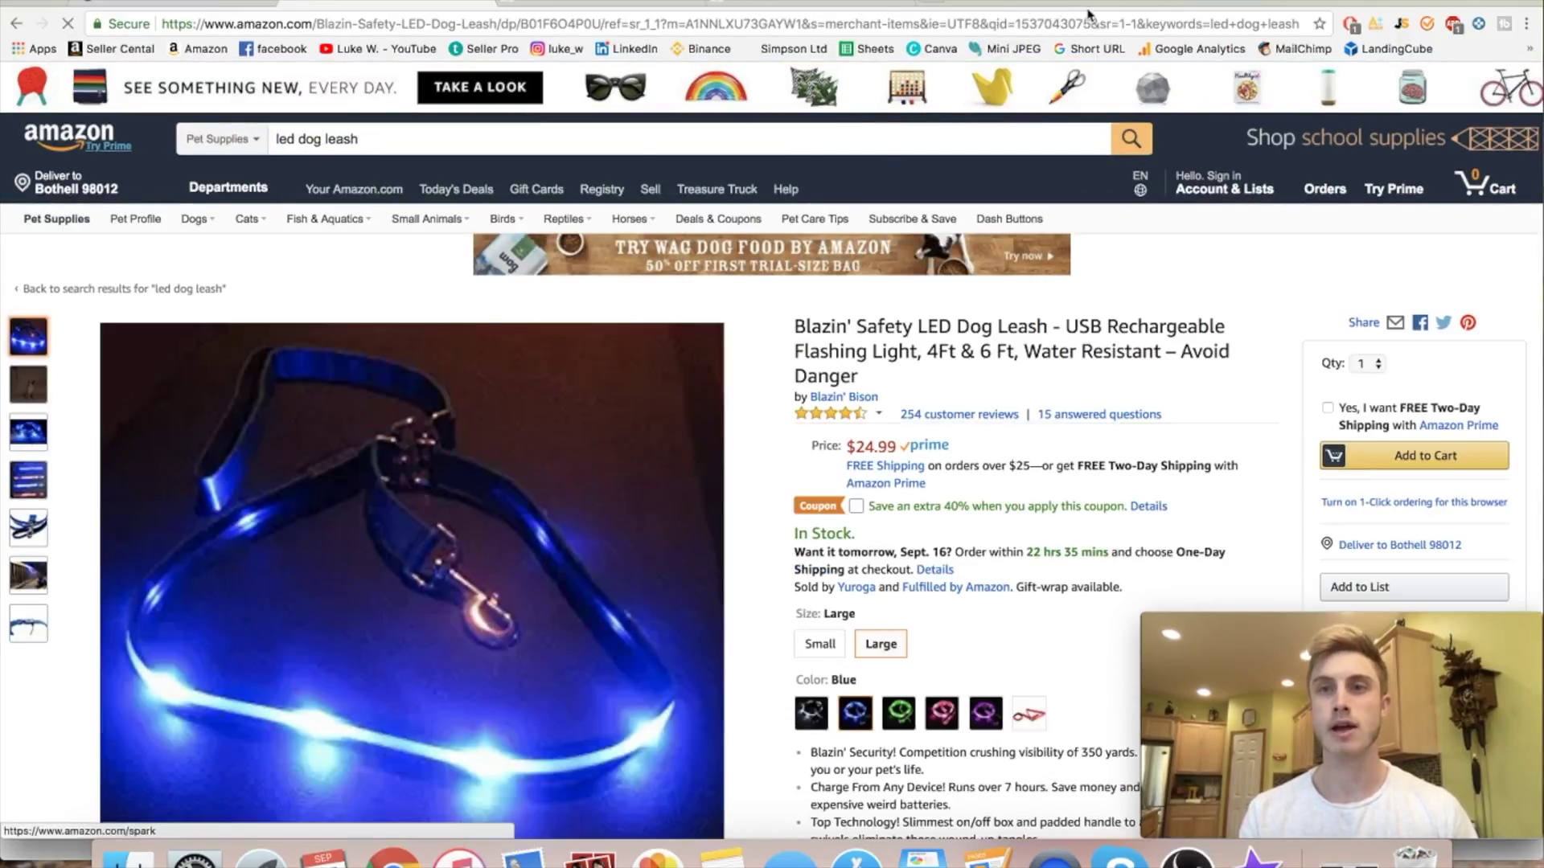
pyautogui.click(1145, 20)
pyautogui.click(1145, 20)
pyautogui.moveTo(1165, 24); pyautogui.dragTo(1300, 27)
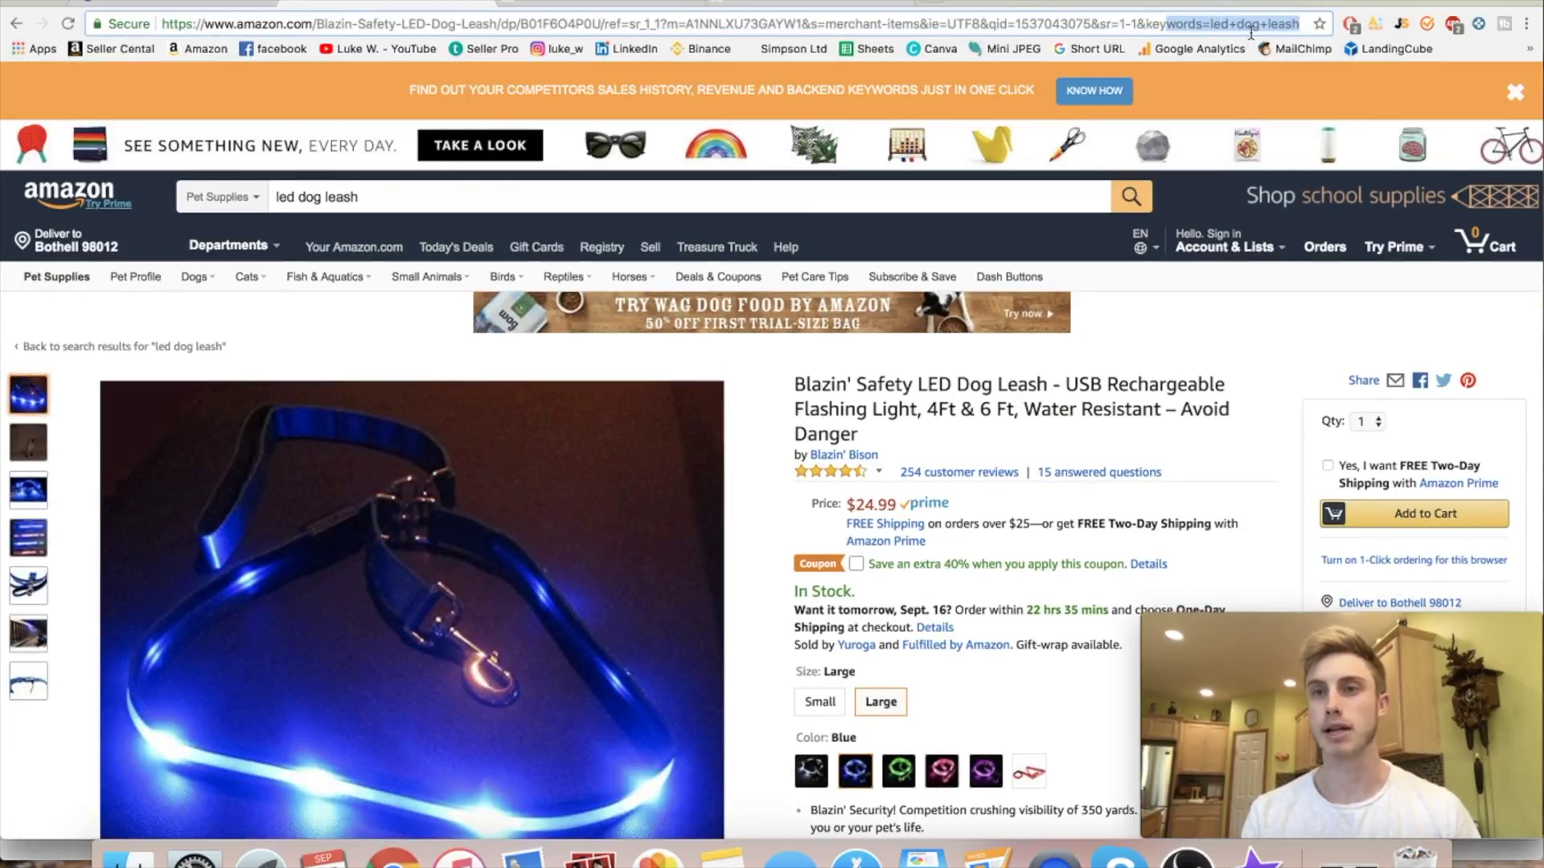
pyautogui.click(1289, 25)
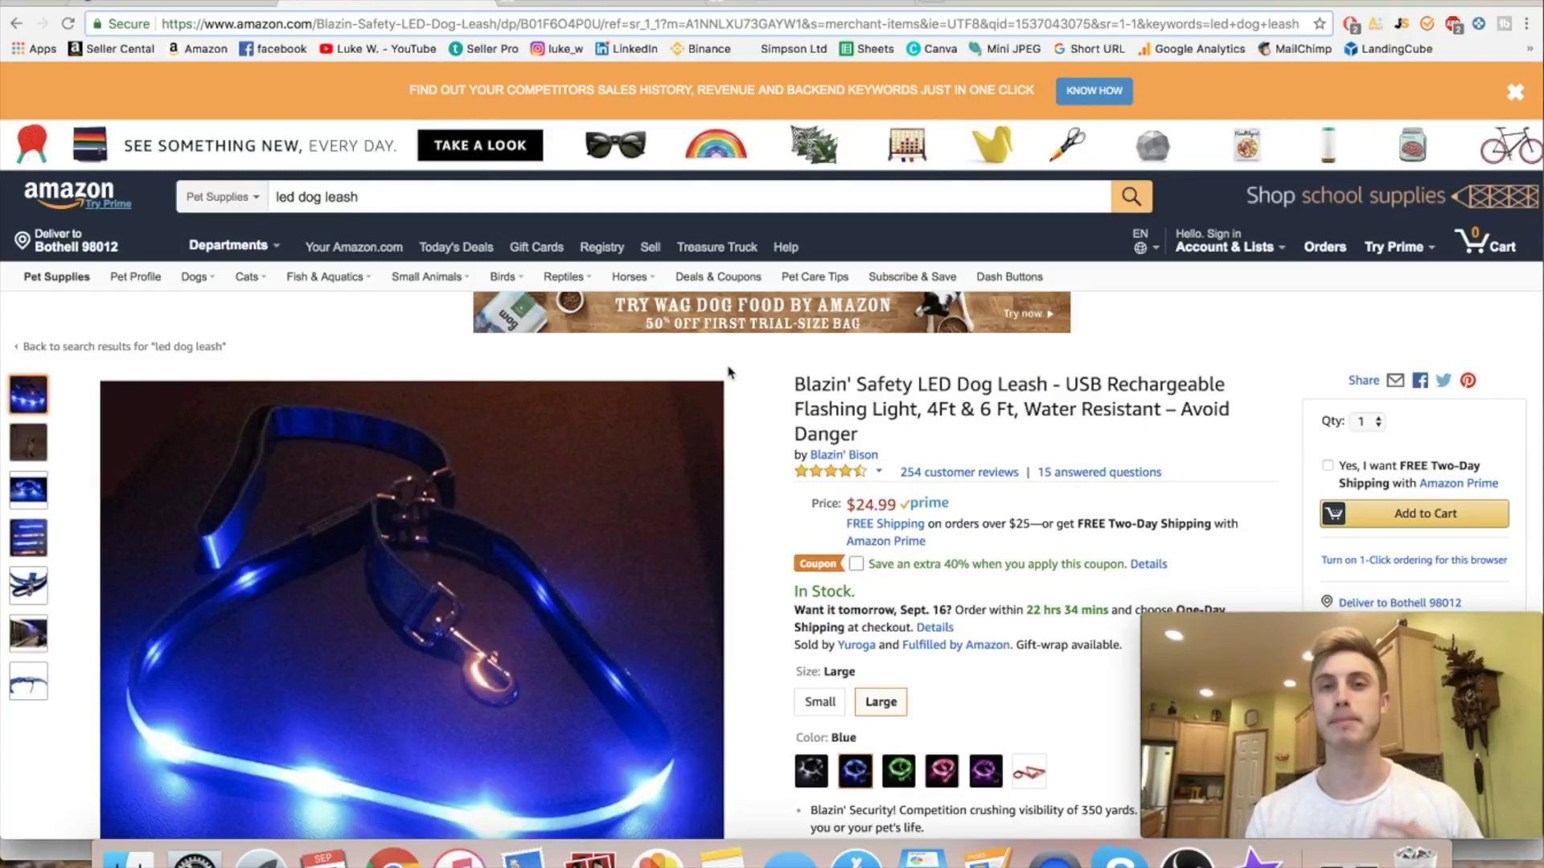
pyautogui.press('Return')
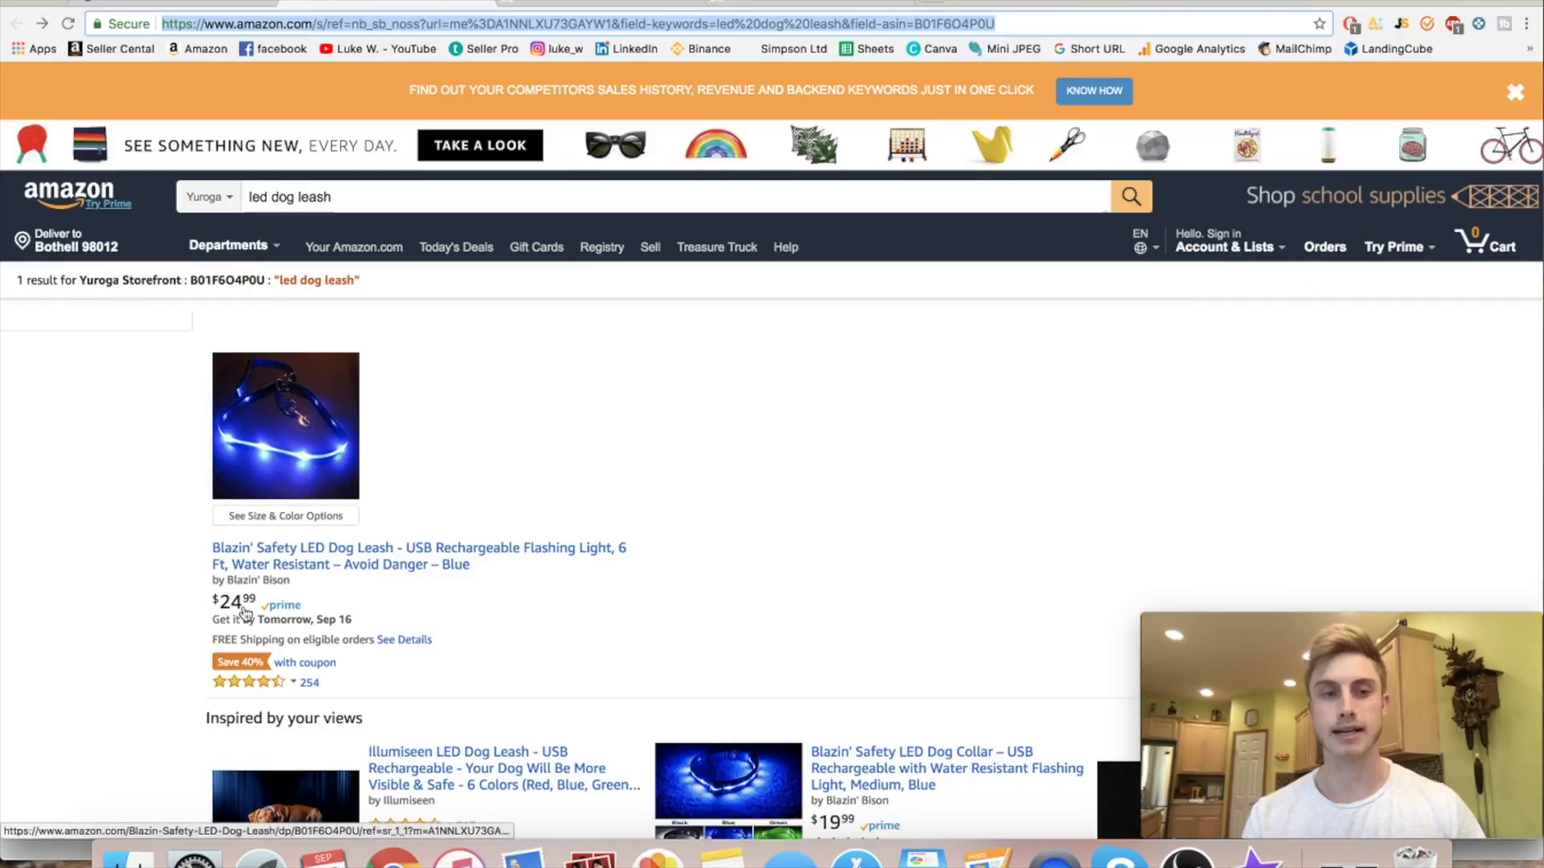
# Step: Open the $24.99 LED dog leash product page from the single storefront result
pyautogui.click(305, 402)
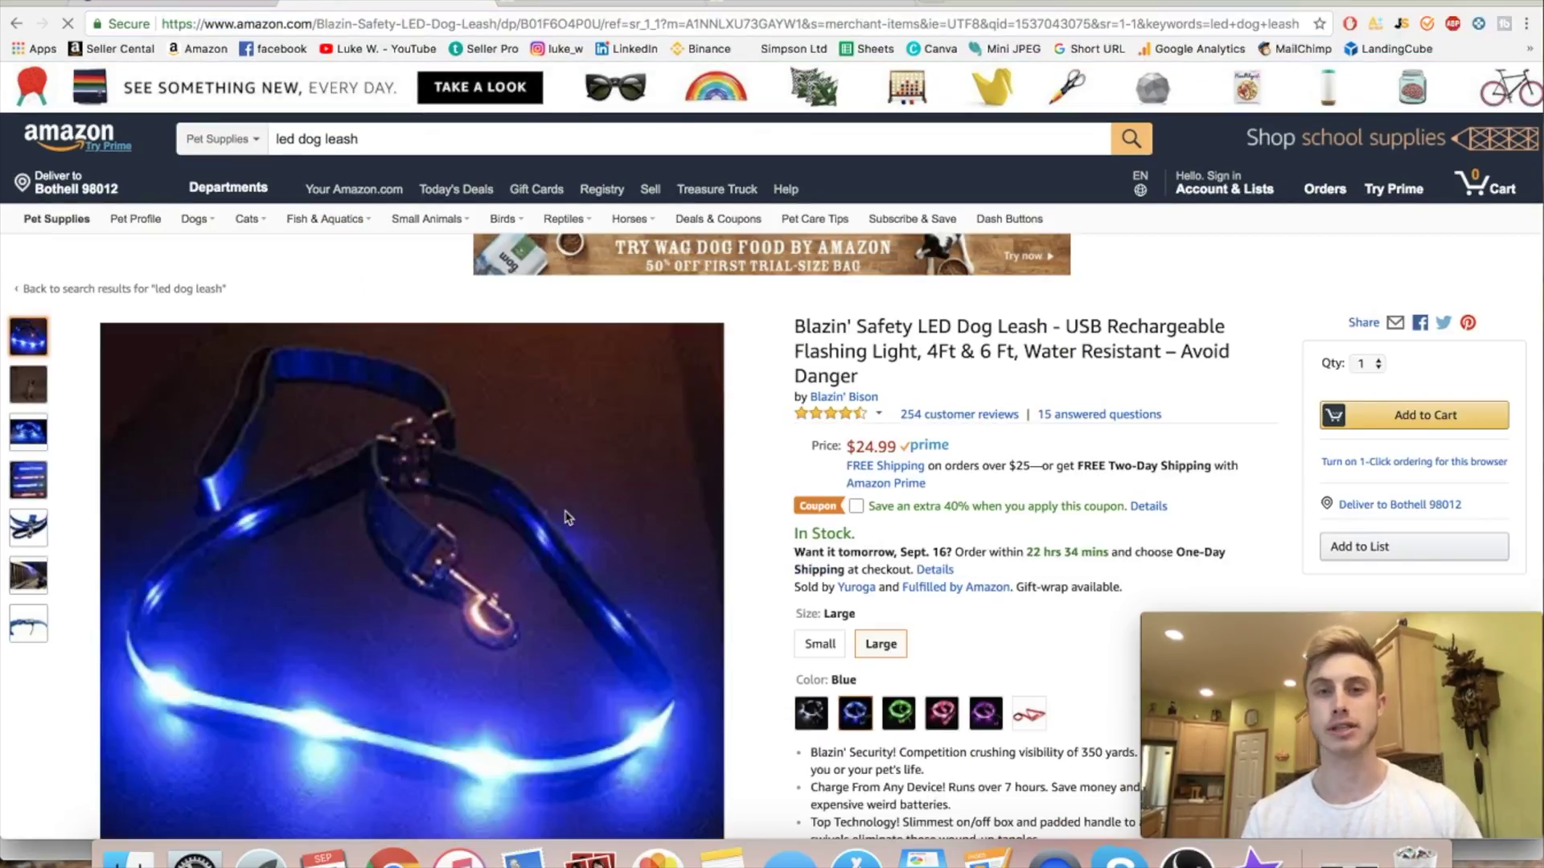
pyautogui.scroll(-1, 724, 538)
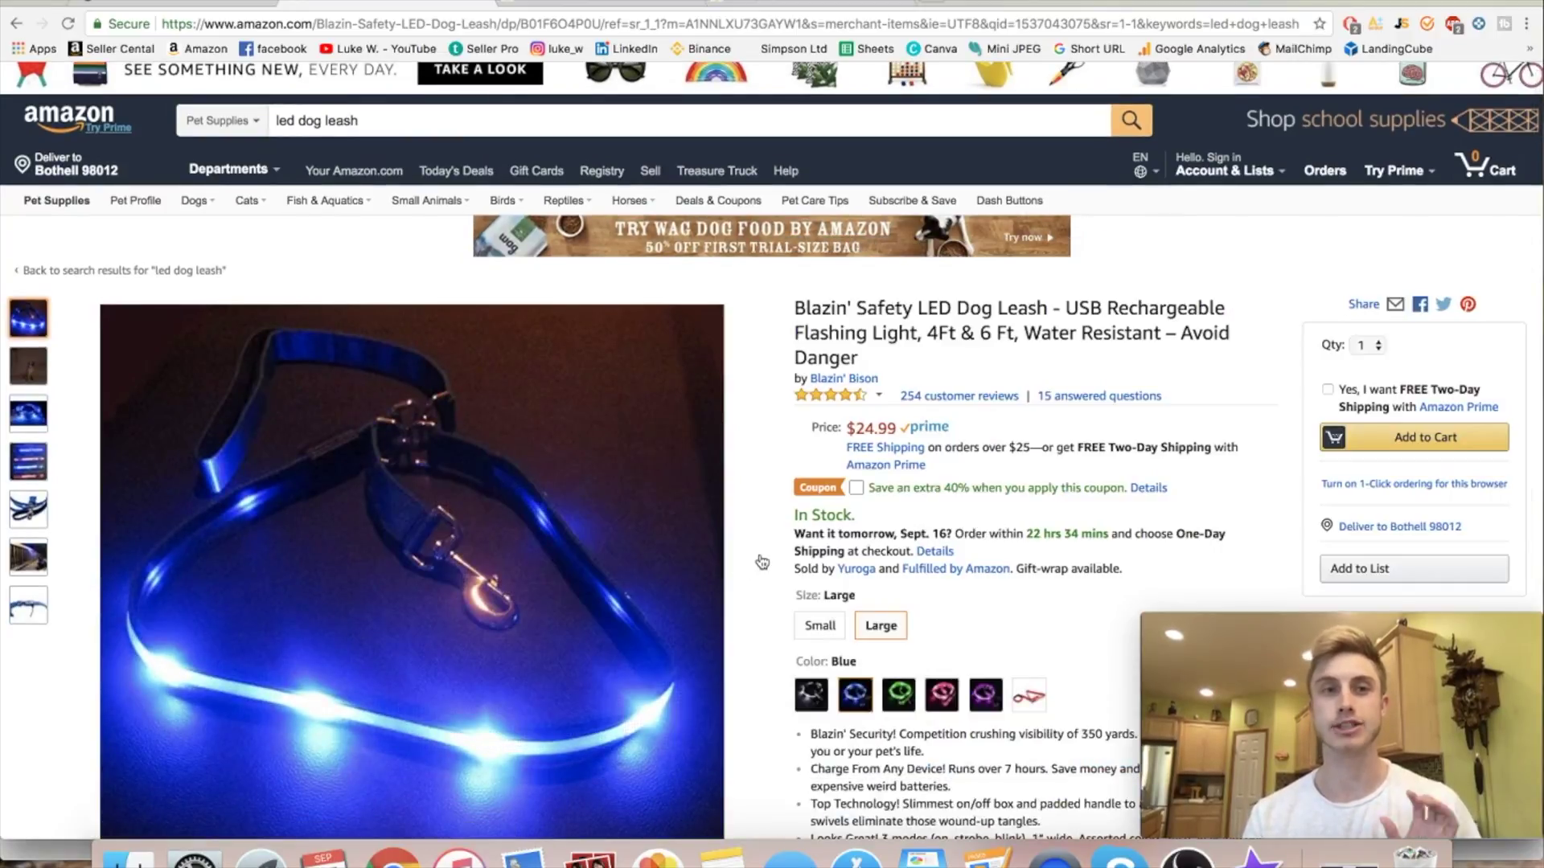
pyautogui.scroll(-2, 763, 560)
pyautogui.scroll(3, 772, 555)
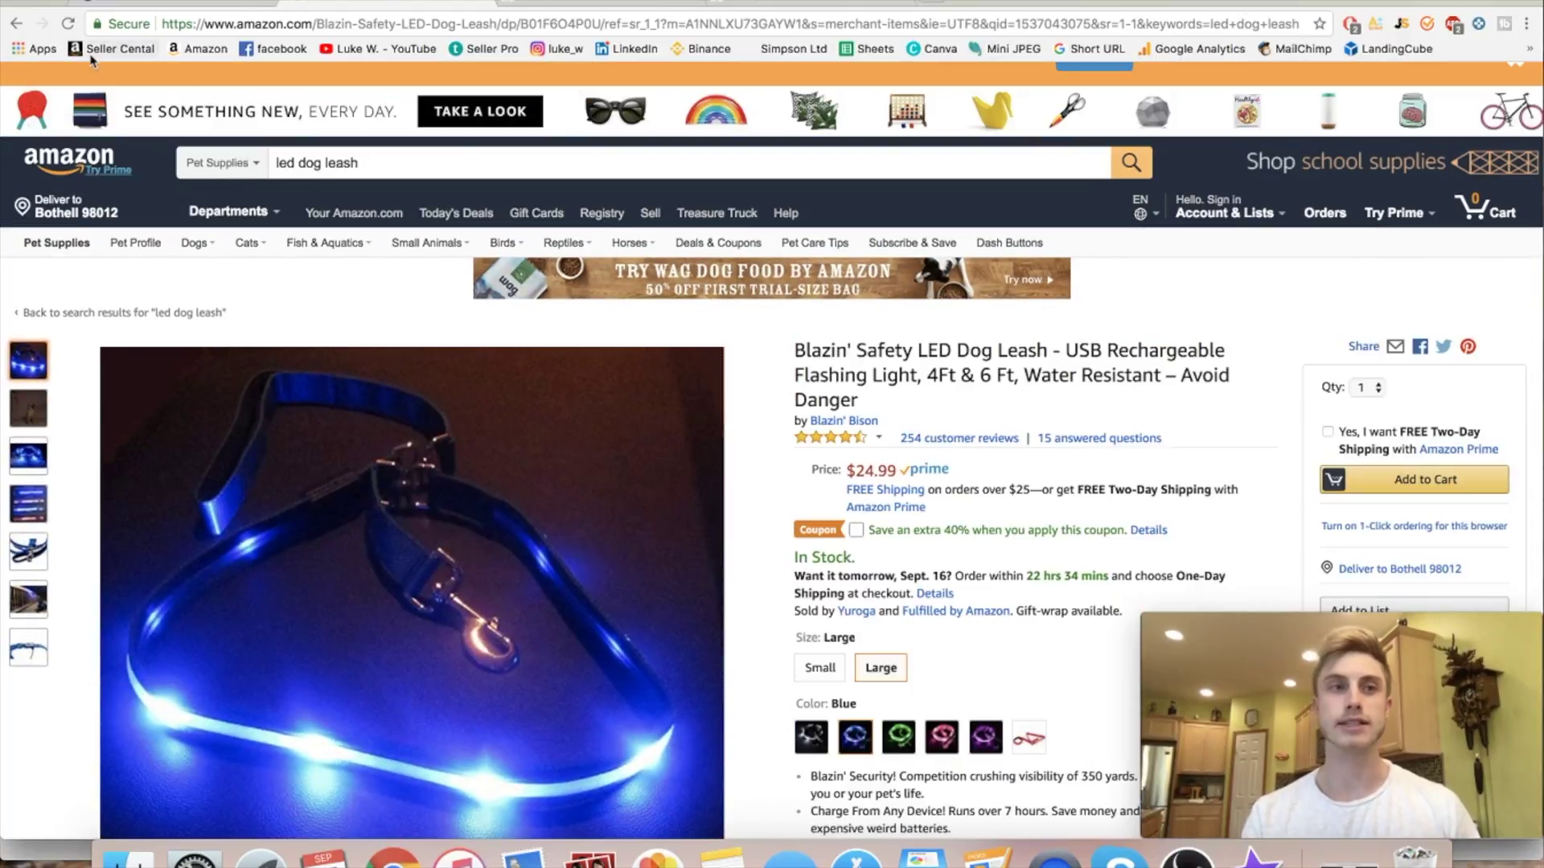
pyautogui.click(18, 24)
pyautogui.click(42, 23)
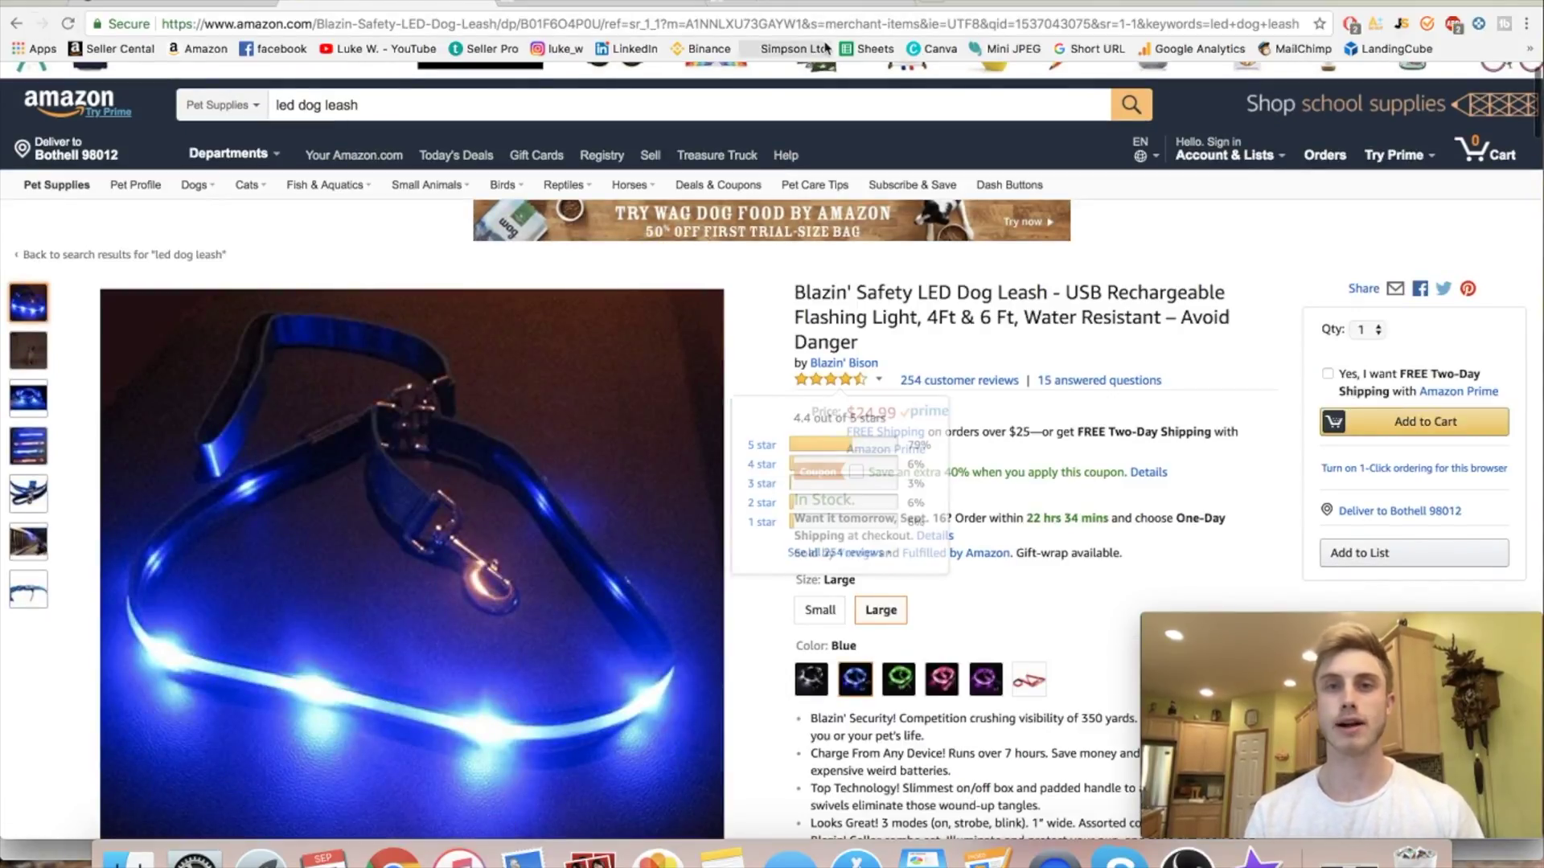
# Step: Show the rating breakdown and highlight the qid address part and 'led dog leash' keyword
pyautogui.click(832, 379)
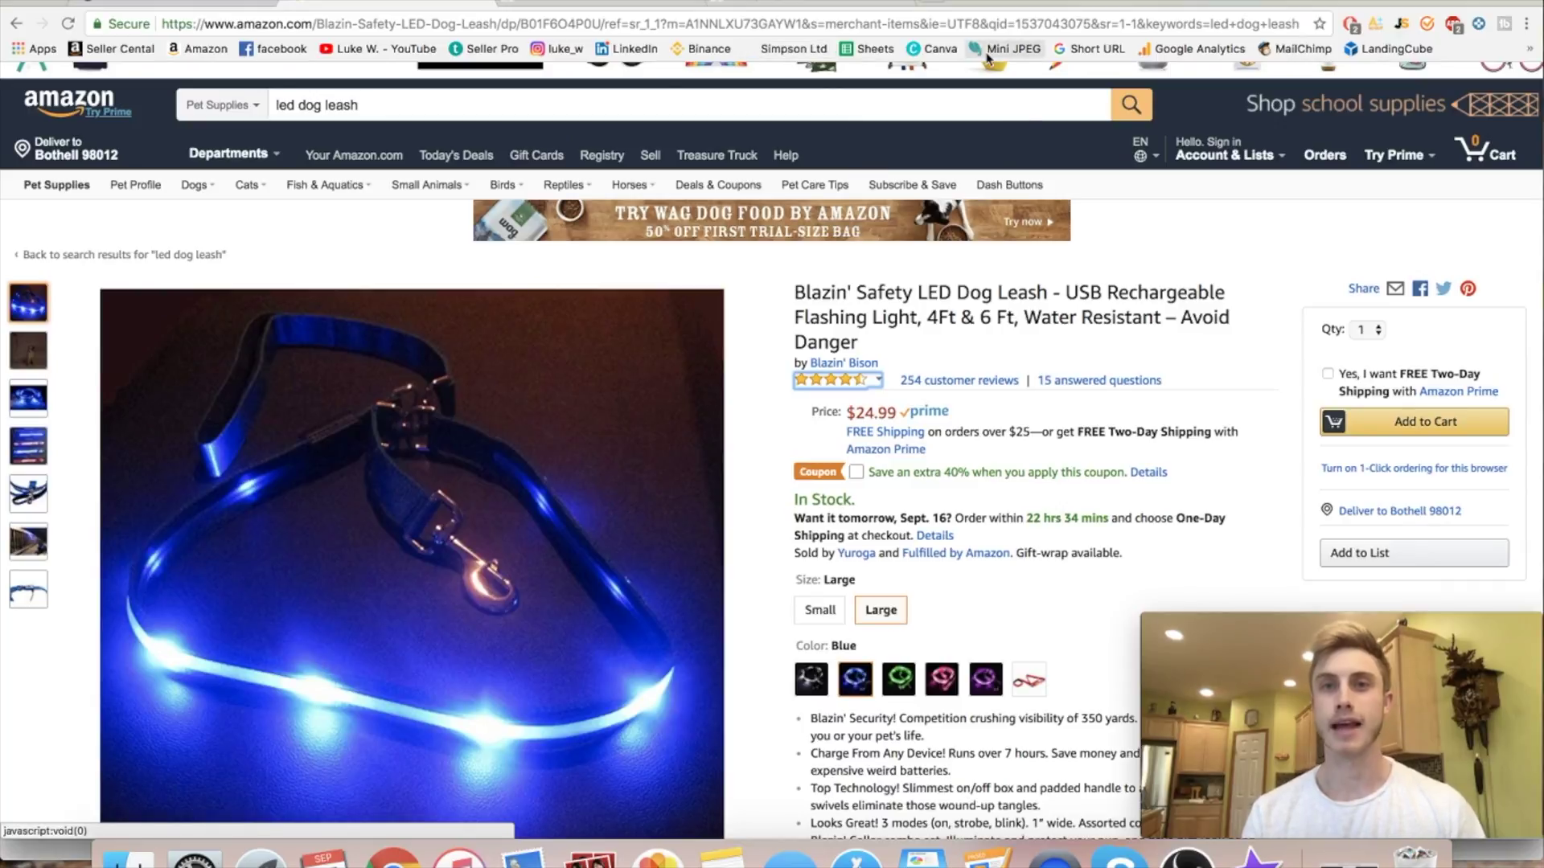
pyautogui.moveTo(990, 22); pyautogui.dragTo(1095, 25)
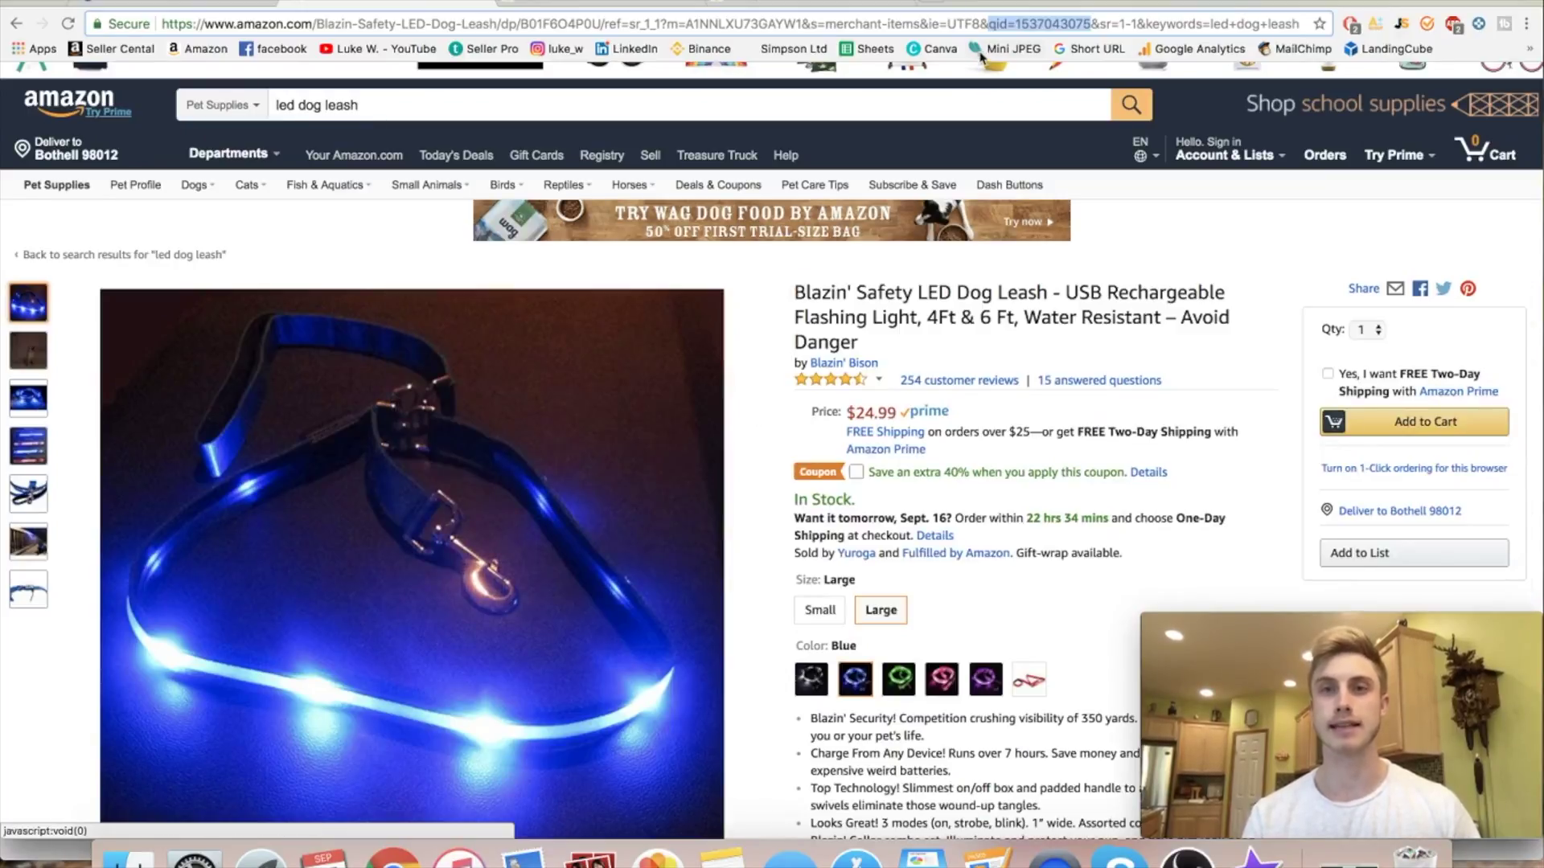
pyautogui.moveTo(276, 105); pyautogui.dragTo(342, 108)
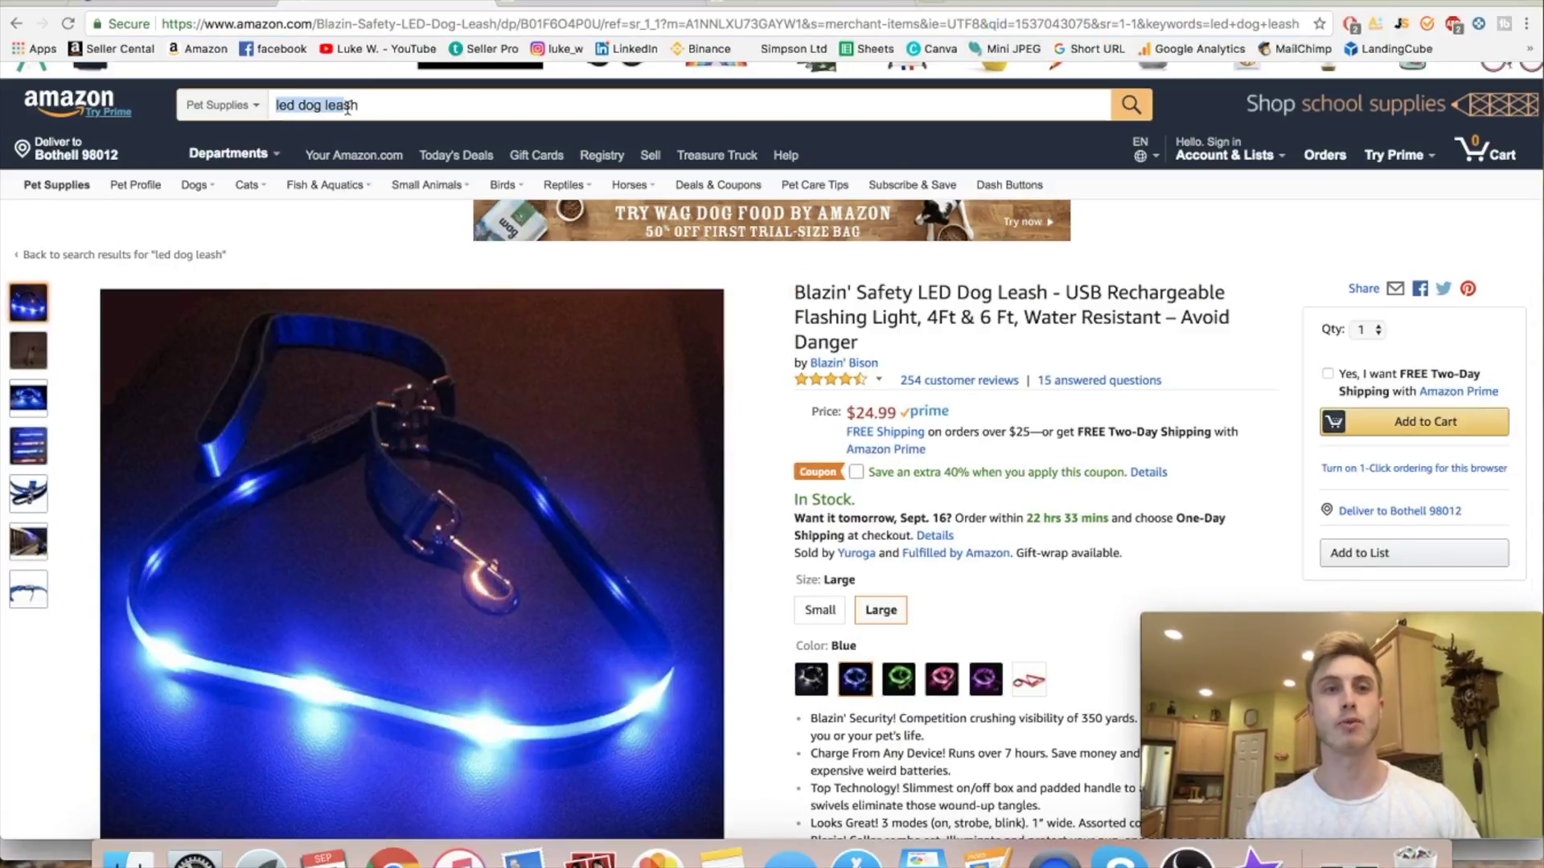